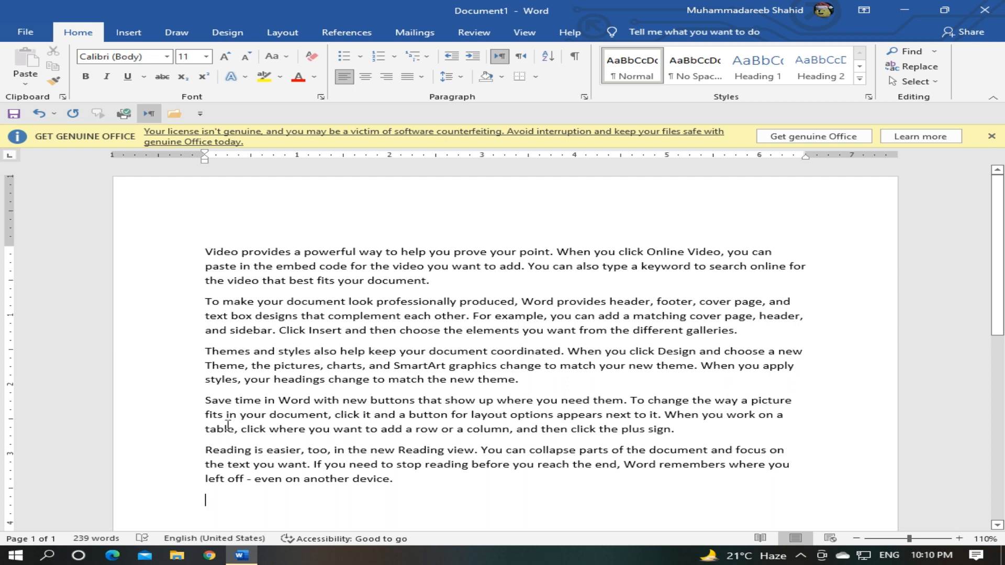
# Try centre and right alignment on the first paragraph, and set it back to left alignment
pyautogui.moveTo(160, 262); pyautogui.dragTo(159, 283)
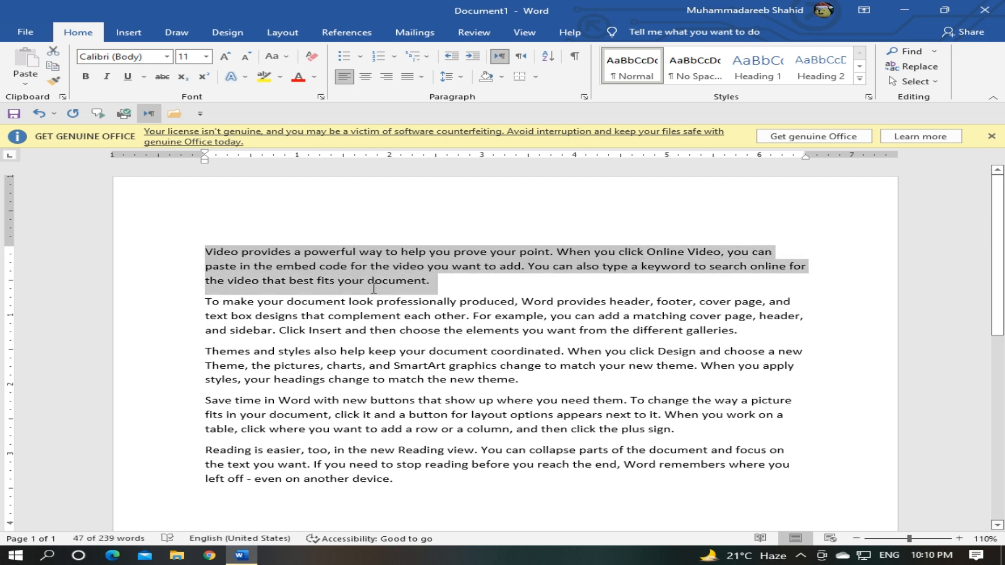
pyautogui.click(332, 282)
pyautogui.moveTo(204, 253); pyautogui.dragTo(449, 287)
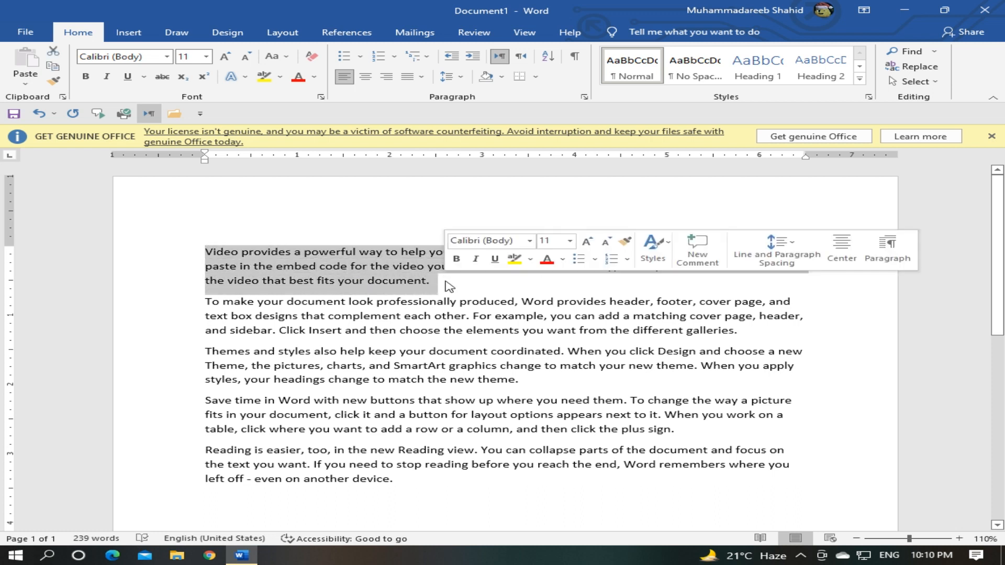
pyautogui.click(383, 266)
pyautogui.doubleClick(173, 263)
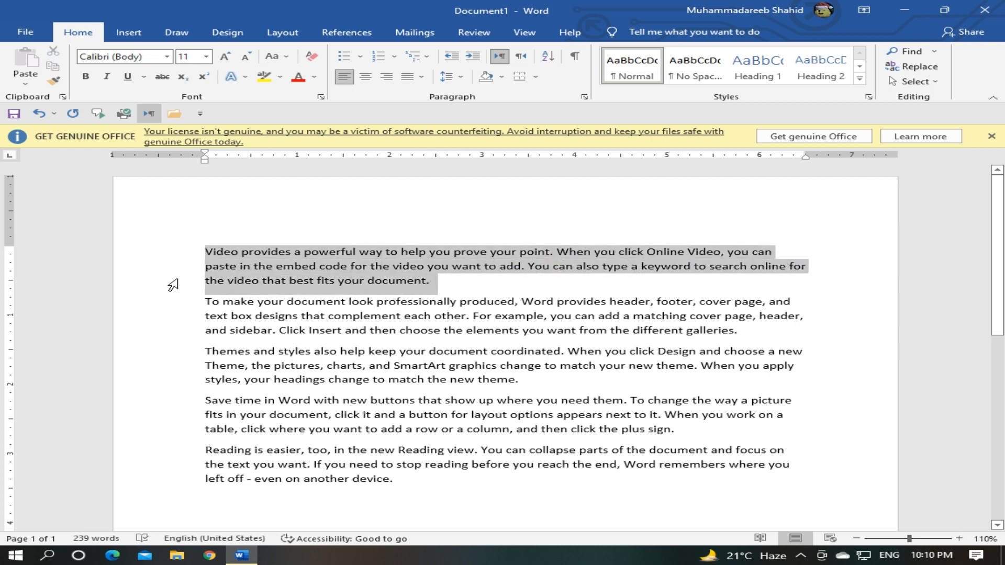
pyautogui.click(367, 83)
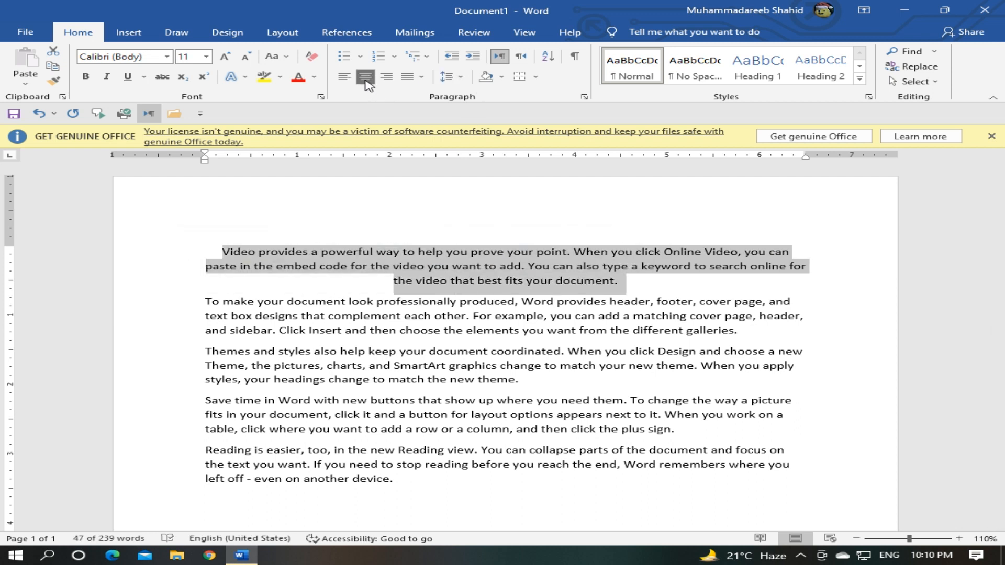
pyautogui.click(386, 79)
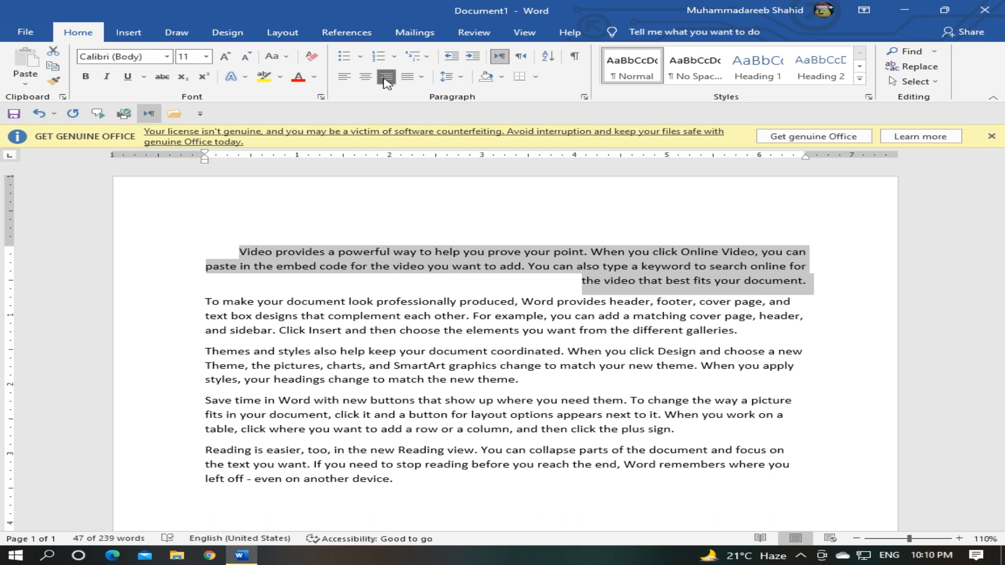
pyautogui.click(345, 83)
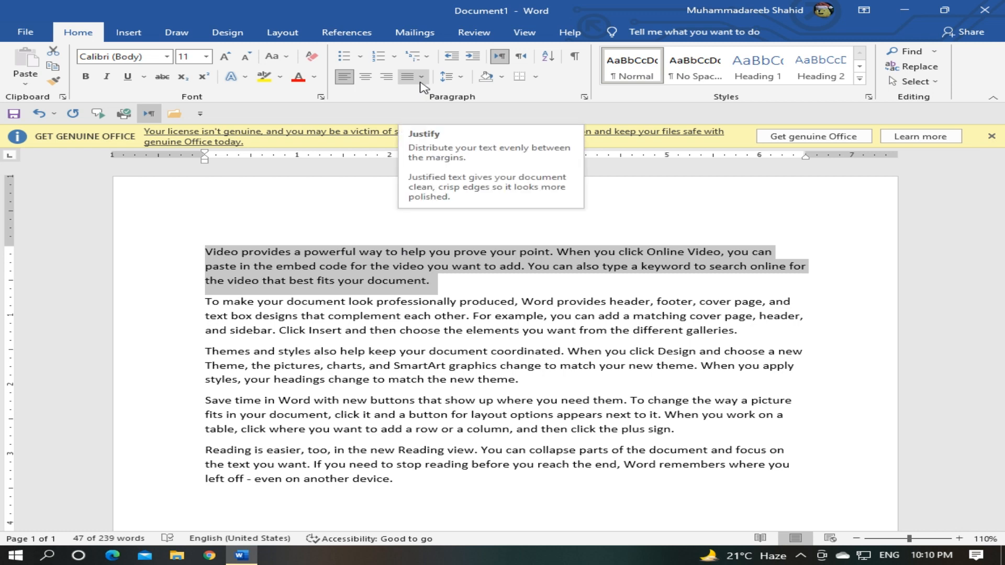
# Justify the first two paragraphs, undo the alignment change and redo it
pyautogui.click(175, 252)
pyautogui.moveTo(176, 252); pyautogui.dragTo(169, 341)
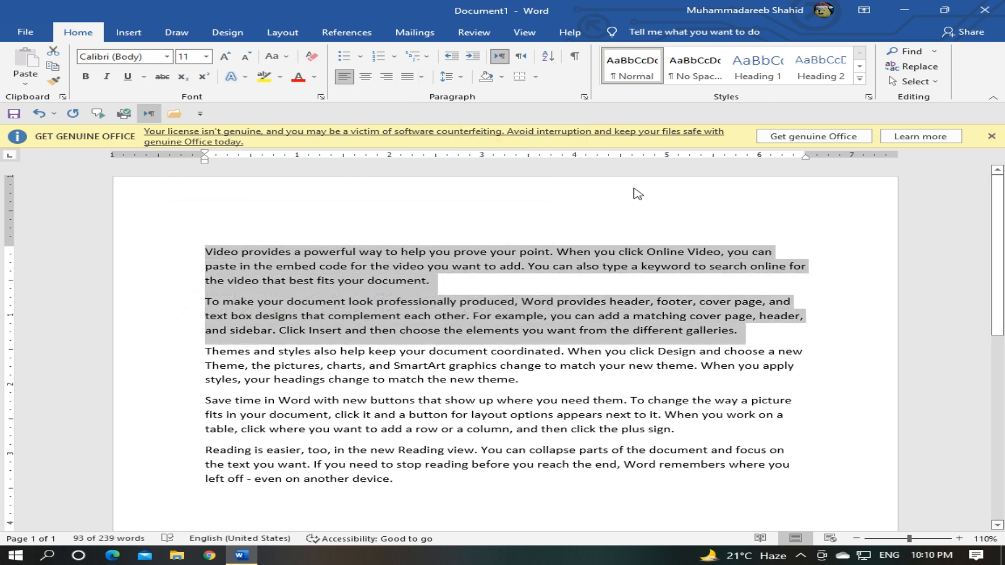
pyautogui.click(421, 77)
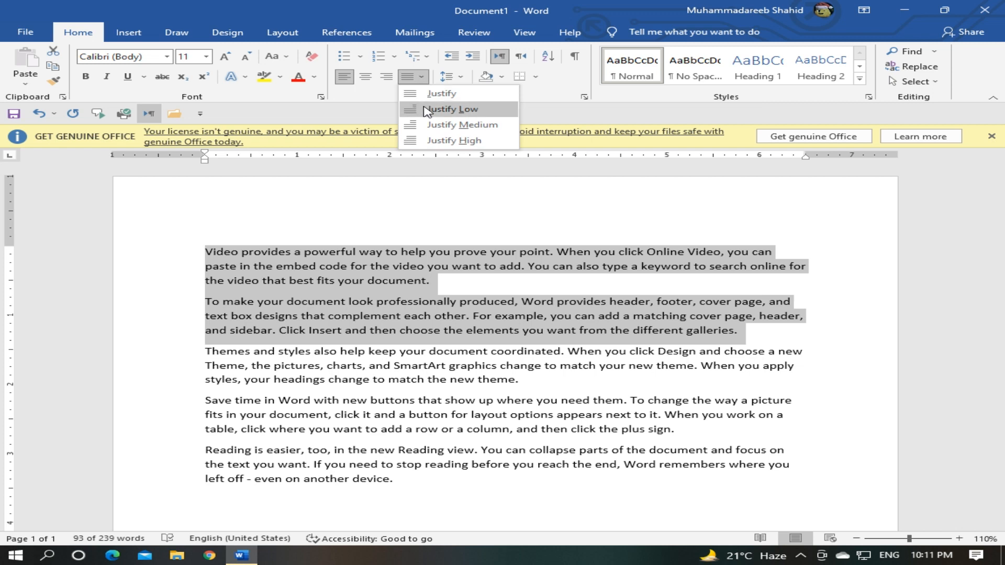
pyautogui.click(428, 108)
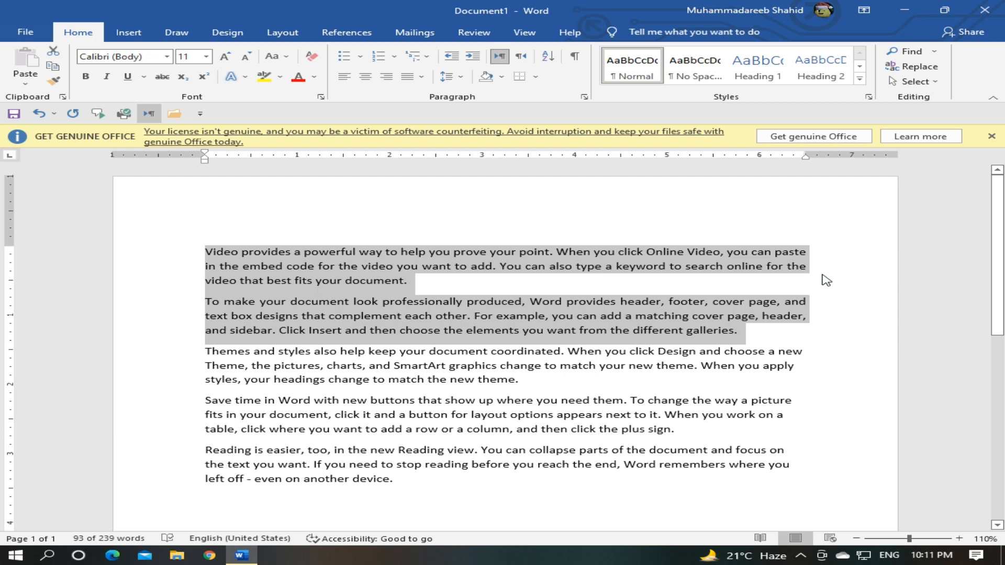
pyautogui.hotkey('ctrl', 'z')
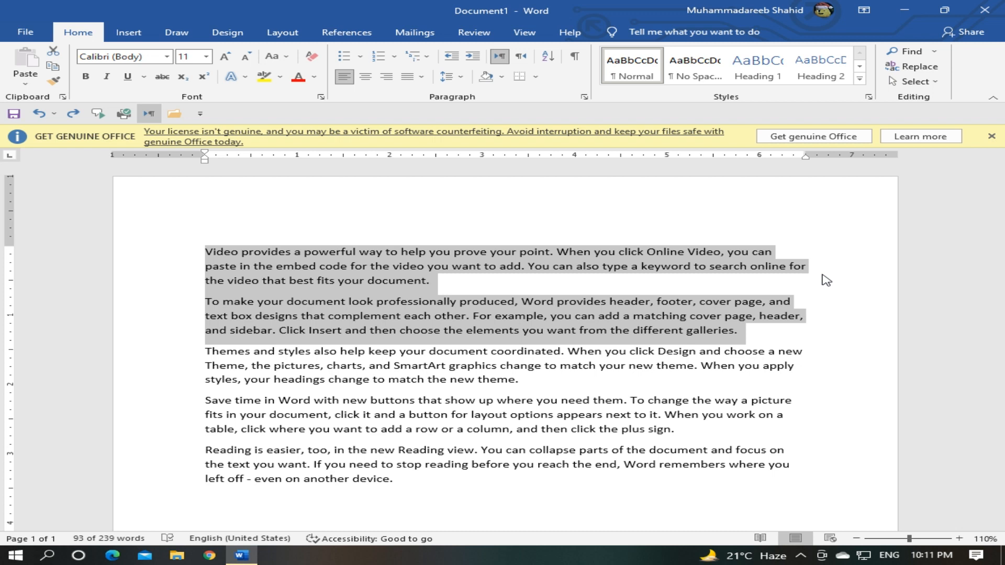
pyautogui.hotkey('ctrl', 'y')
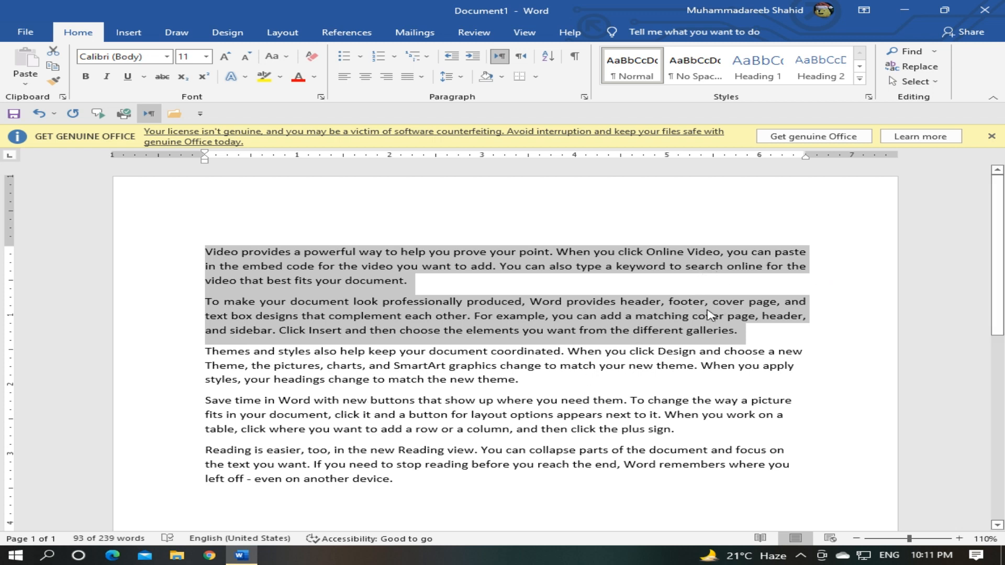
pyautogui.click(794, 363)
pyautogui.moveTo(191, 353); pyautogui.dragTo(194, 422)
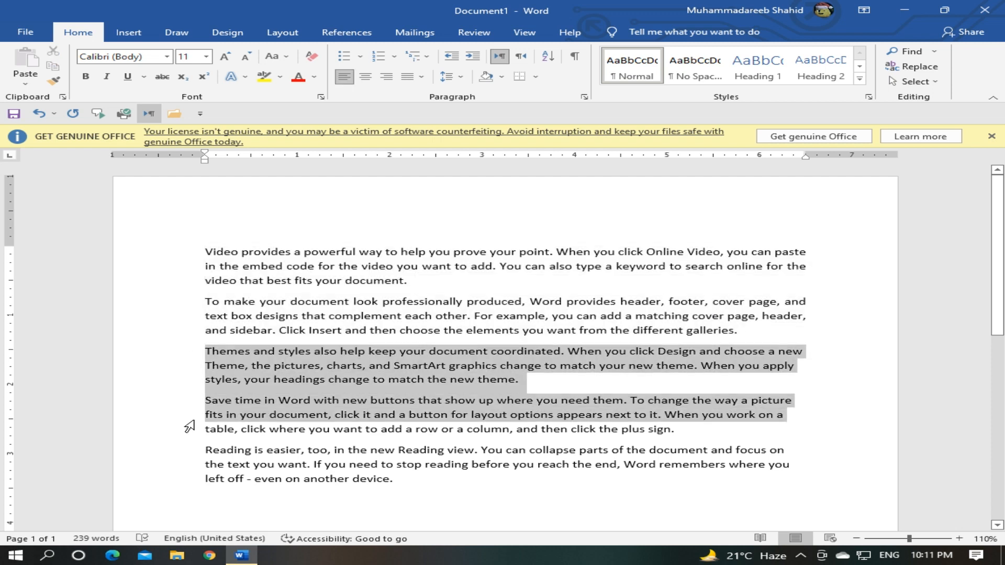
pyautogui.click(783, 416)
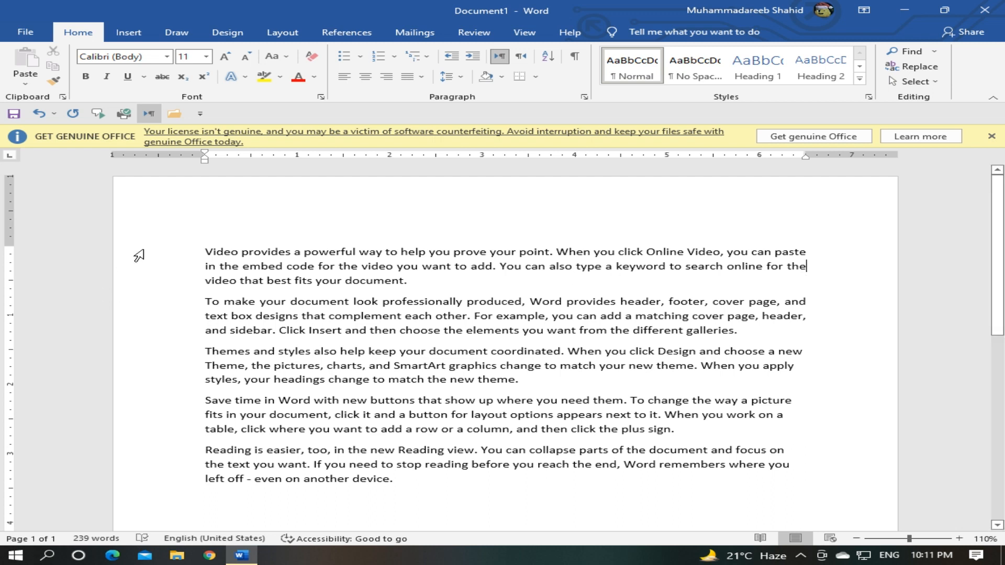
# Try Justify Low and Justify Medium on the first two paragraphs
pyautogui.moveTo(160, 257); pyautogui.dragTo(156, 332)
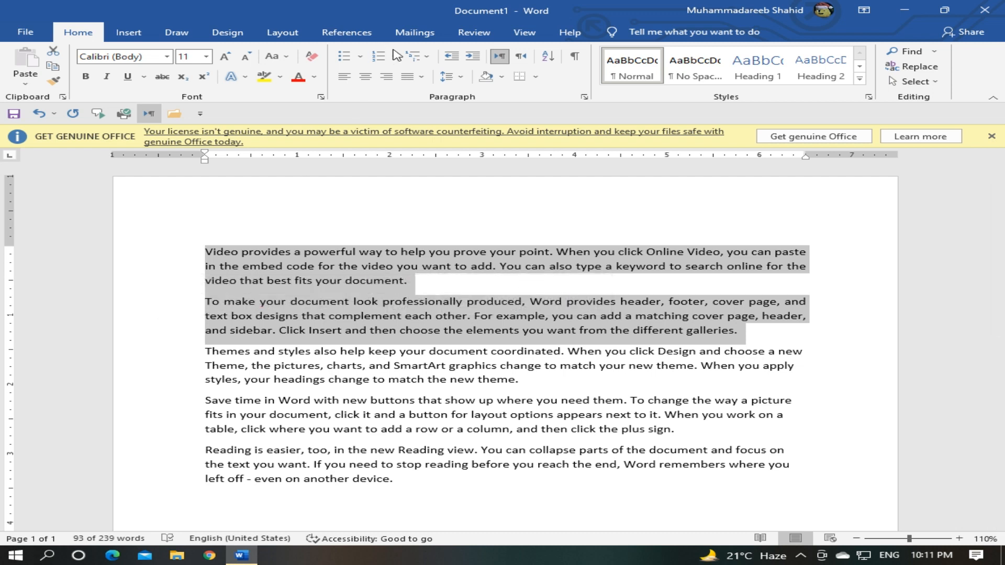
pyautogui.click(422, 78)
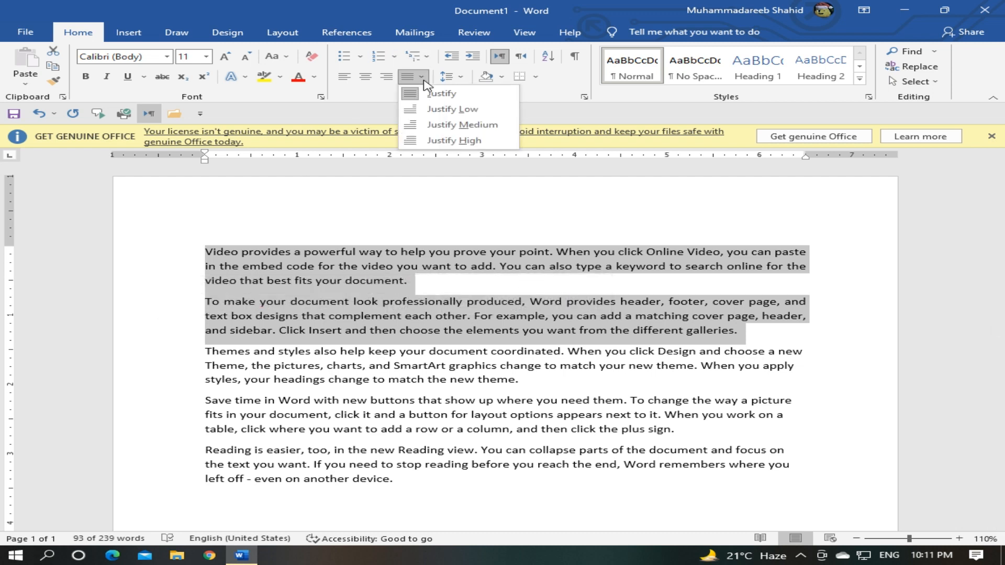
pyautogui.click(450, 111)
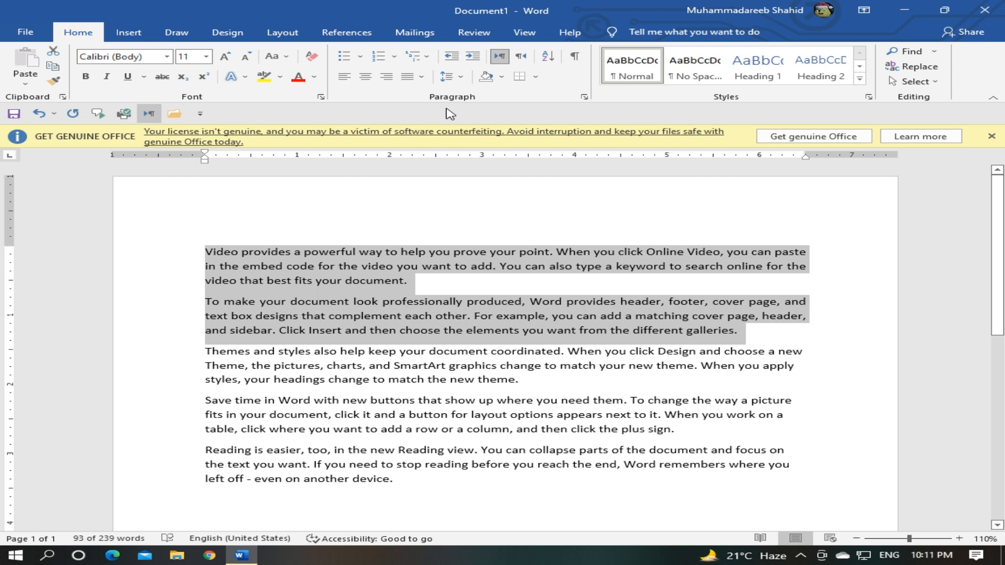
pyautogui.click(422, 77)
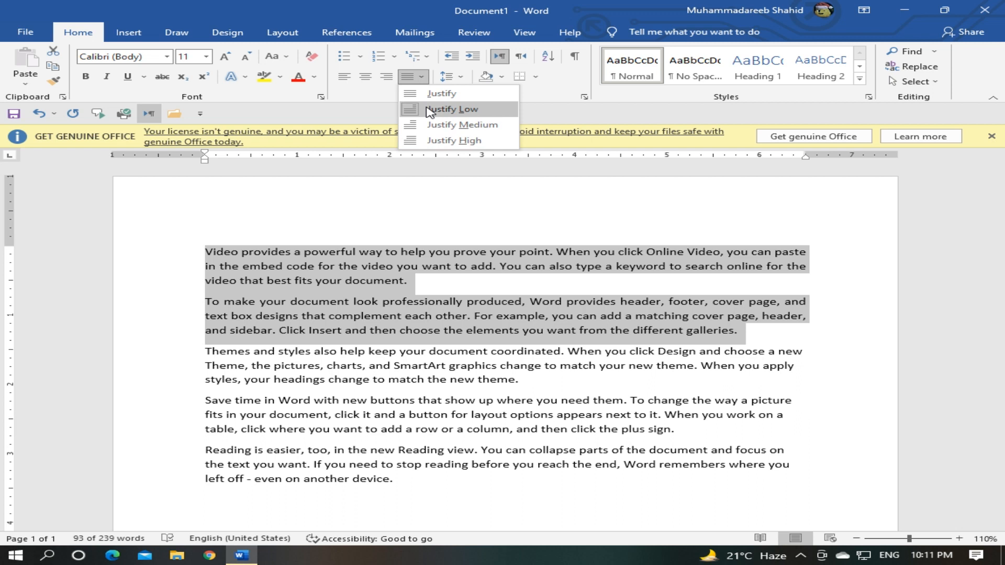
pyautogui.click(445, 126)
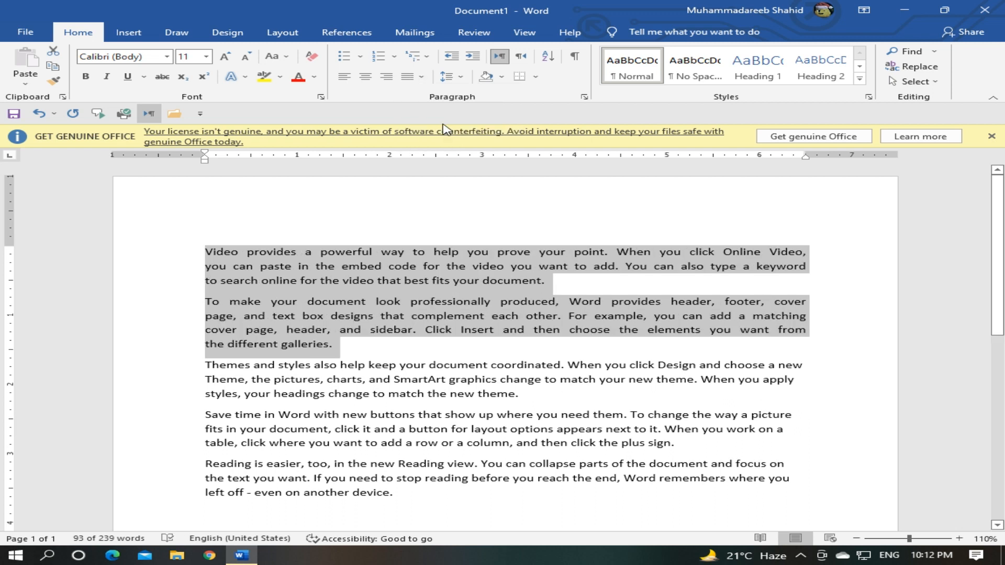
# Try Justify High on the first two paragraphs and return them to plain Justify
pyautogui.click(421, 77)
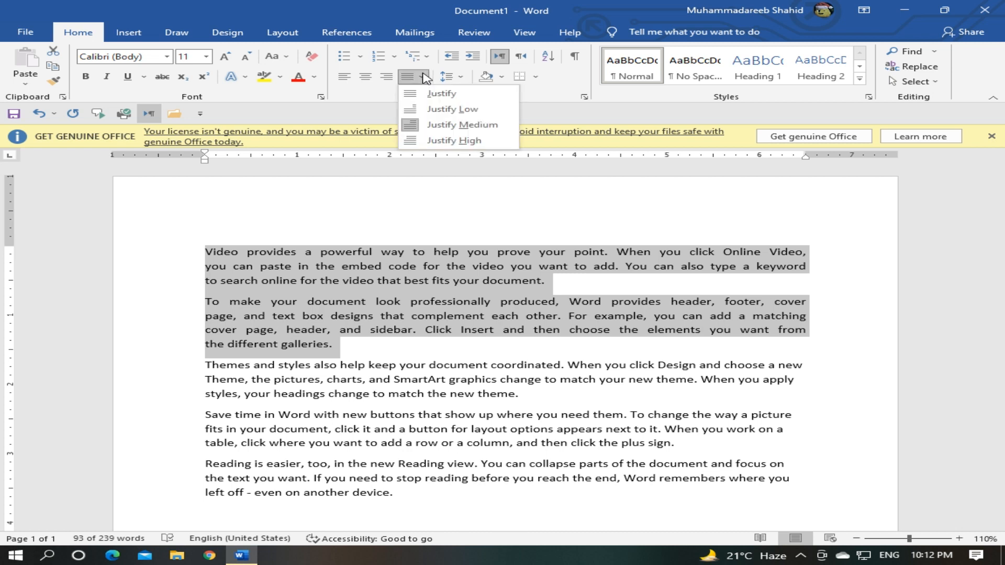
pyautogui.click(434, 142)
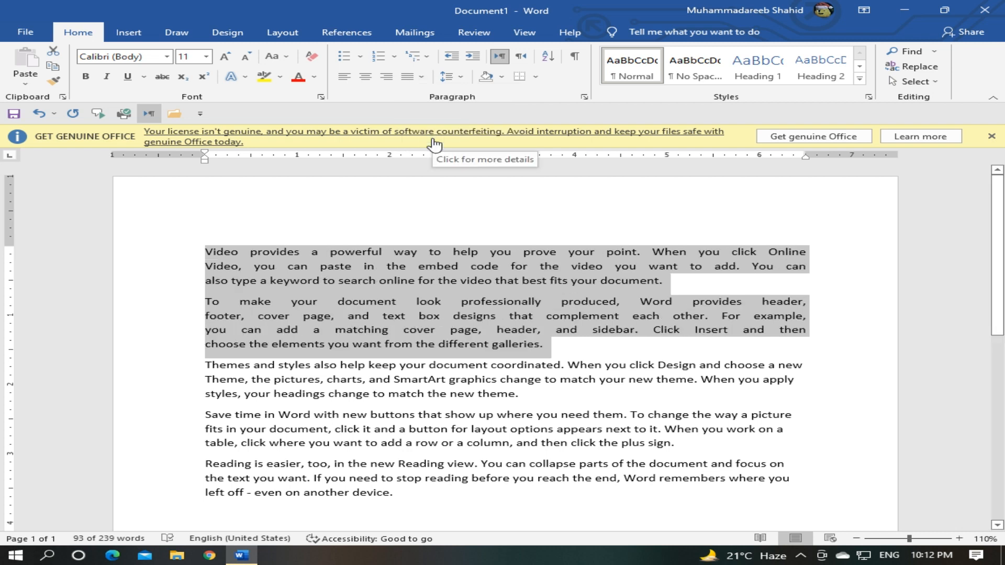
pyautogui.click(417, 78)
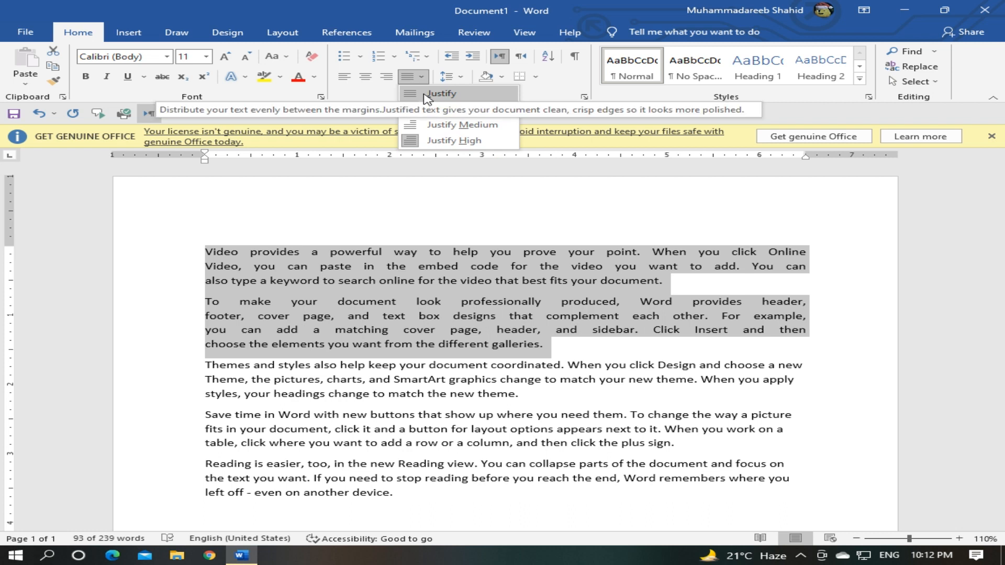
pyautogui.click(427, 99)
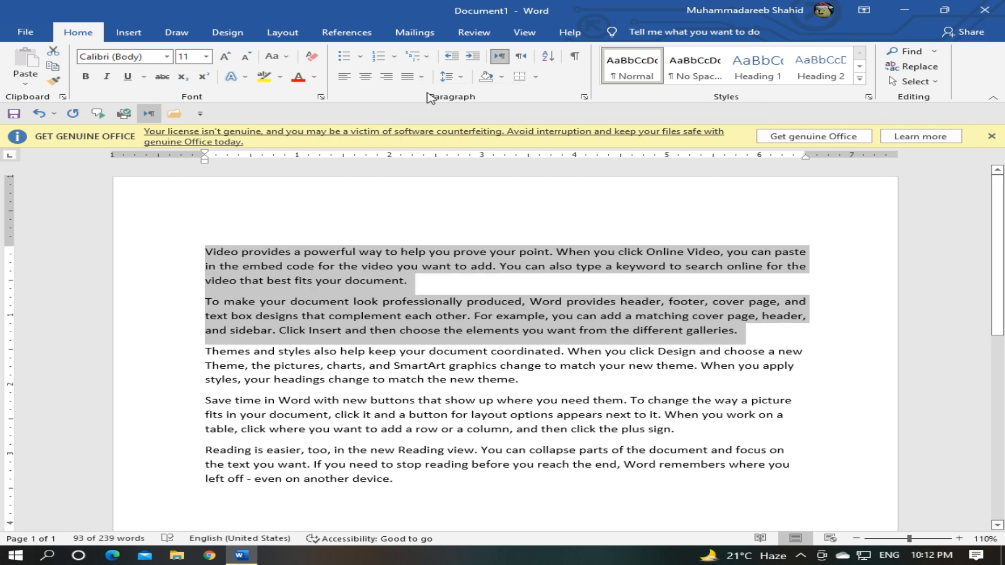
# Split the last word, "device.", off the final paragraph into a paragraph of its own
pyautogui.scroll(-2, 358, 356)
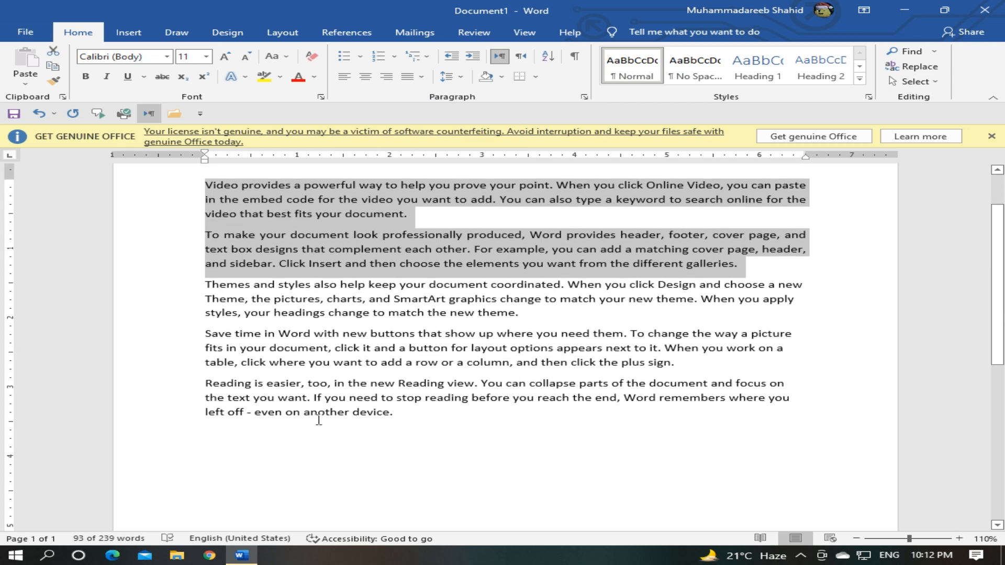
pyautogui.click(220, 441)
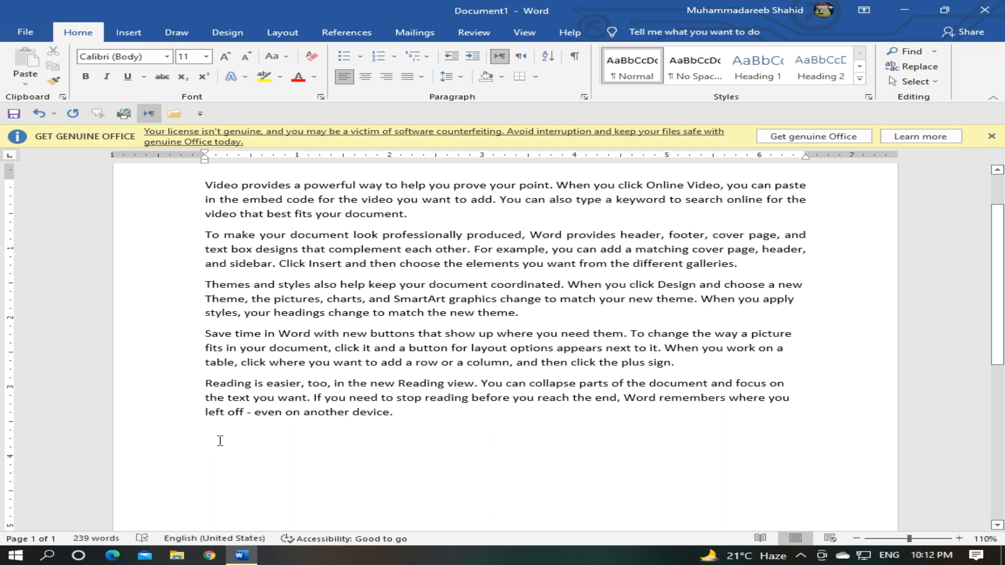
pyautogui.click(353, 413)
pyautogui.press('Return')
# Try the centre, right and left alignments on the separate word "device." and leave it centred
pyautogui.moveTo(257, 439); pyautogui.dragTo(206, 440)
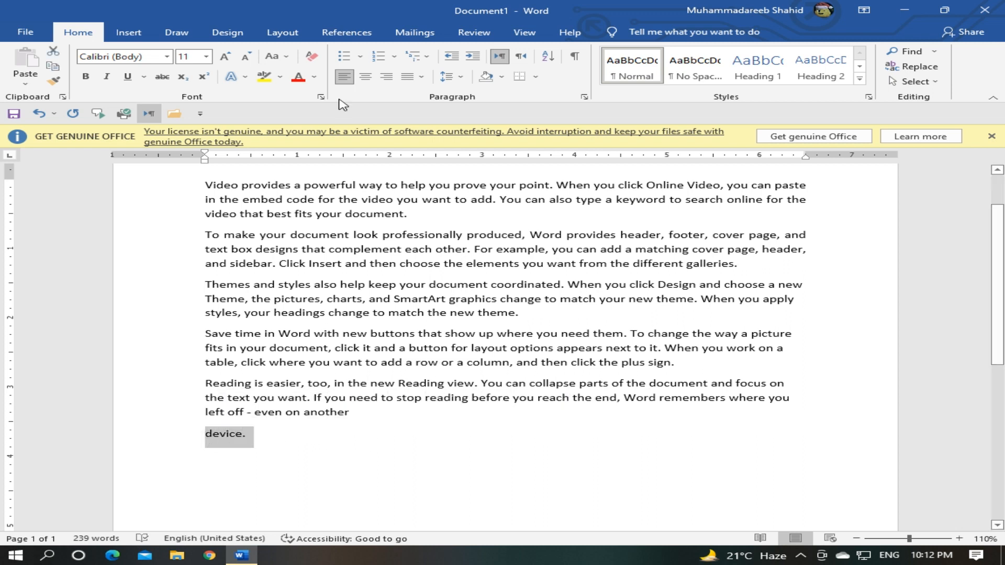
pyautogui.click(366, 77)
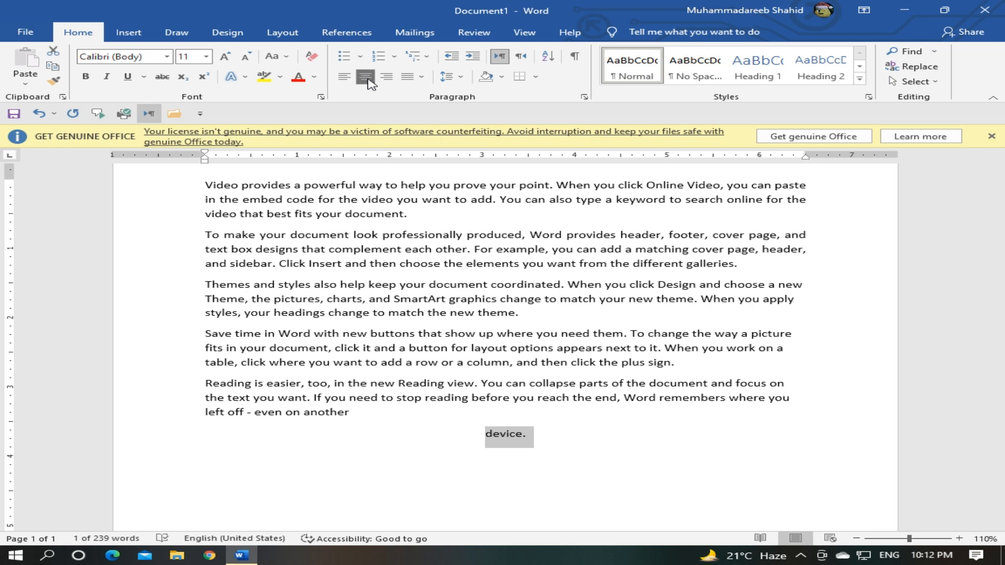
pyautogui.hotkey('ctrl', 'r')
pyautogui.click(344, 76)
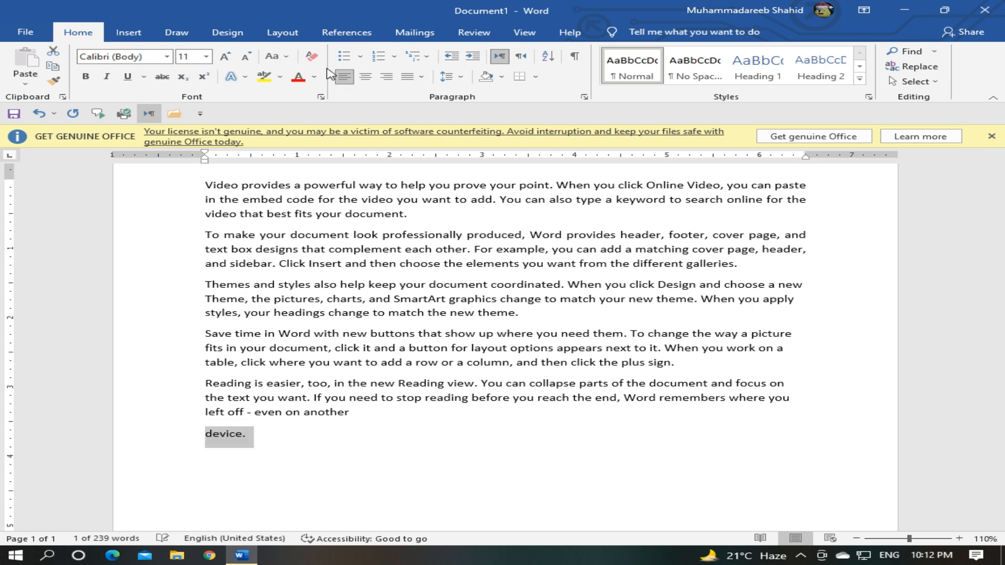
pyautogui.click(366, 78)
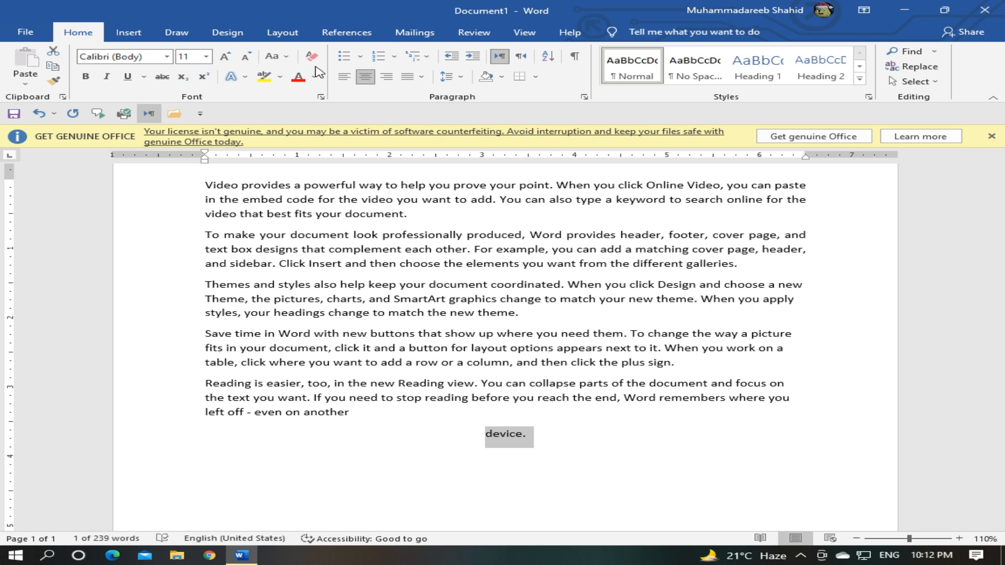
# Enlarge the centred word "device." to font size 36
pyautogui.click(231, 56)
pyautogui.click(230, 56)
pyautogui.click(231, 56)
pyautogui.click(232, 56)
pyautogui.click(232, 56)
pyautogui.click(233, 56)
pyautogui.click(232, 56)
pyautogui.click(232, 56)
pyautogui.click(232, 56)
pyautogui.click(233, 56)
# Change the enlarged word "device." to UPPERCASE and apply the bold black text effect with a blue shadow
pyautogui.click(270, 57)
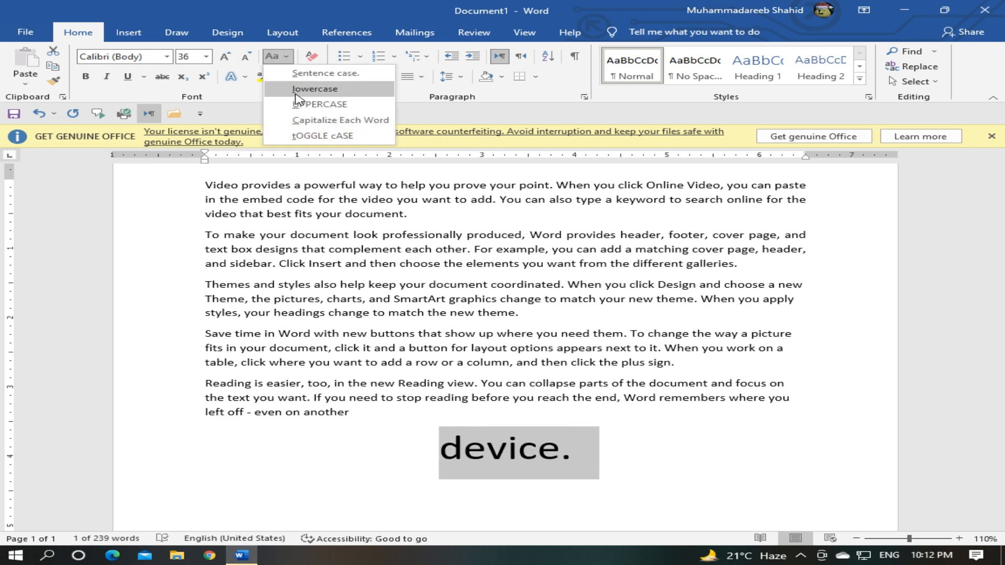
pyautogui.click(297, 92)
pyautogui.click(273, 57)
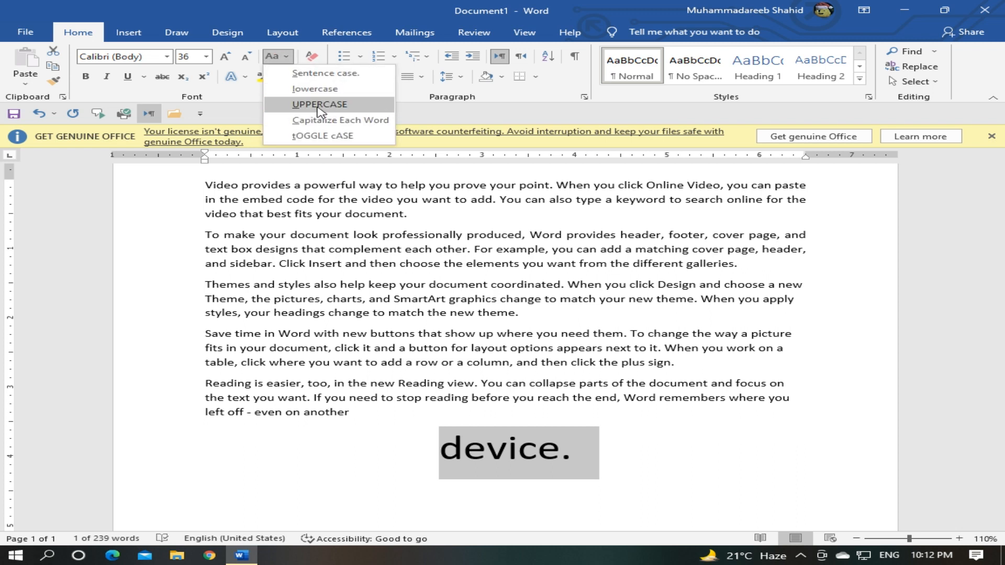
pyautogui.click(320, 107)
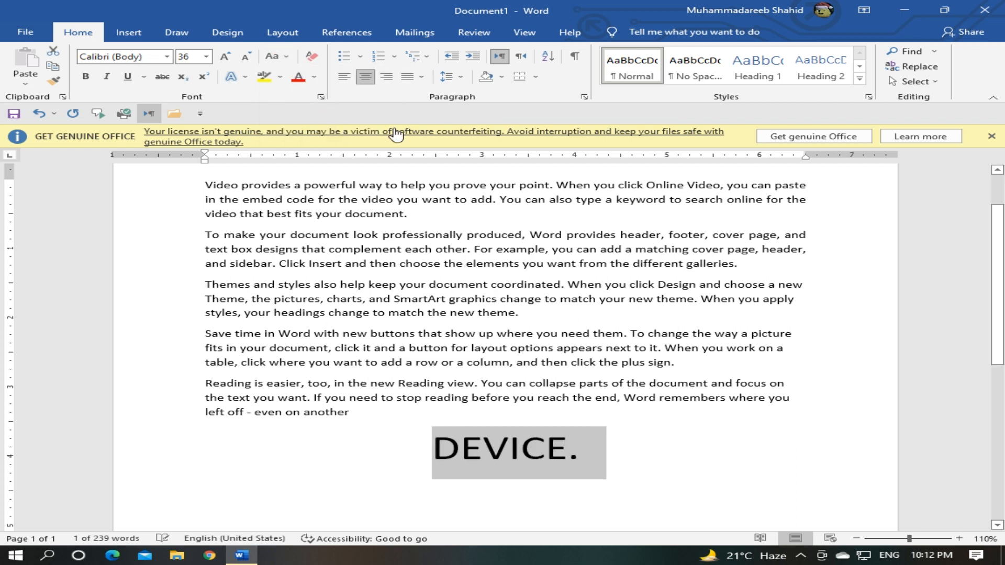
pyautogui.click(244, 79)
pyautogui.click(295, 177)
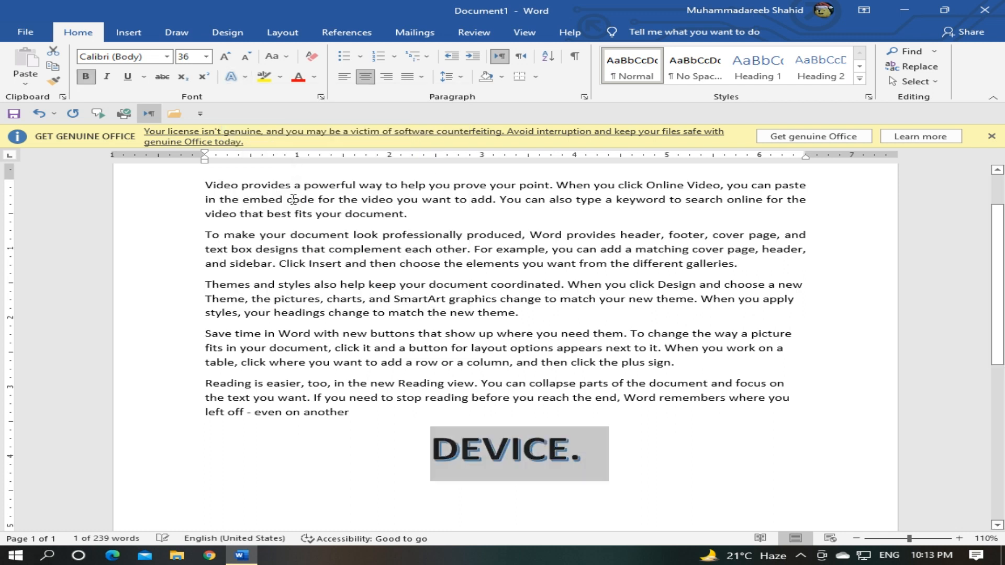
# Start a bulleted list on the blank line below "DEVICE." and change its solid round bullet to the hollow circle
pyautogui.click(226, 506)
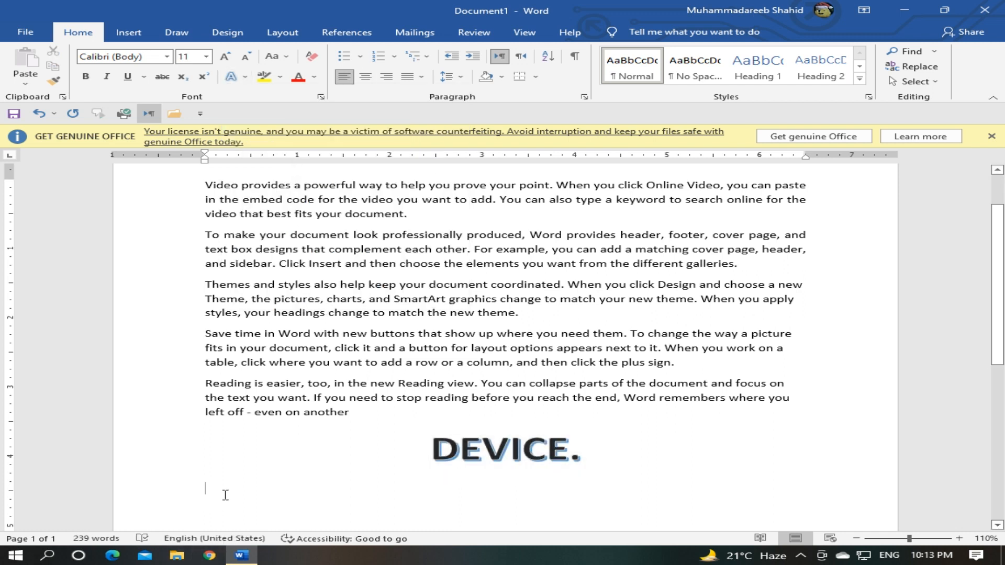
pyautogui.click(360, 63)
pyautogui.click(410, 92)
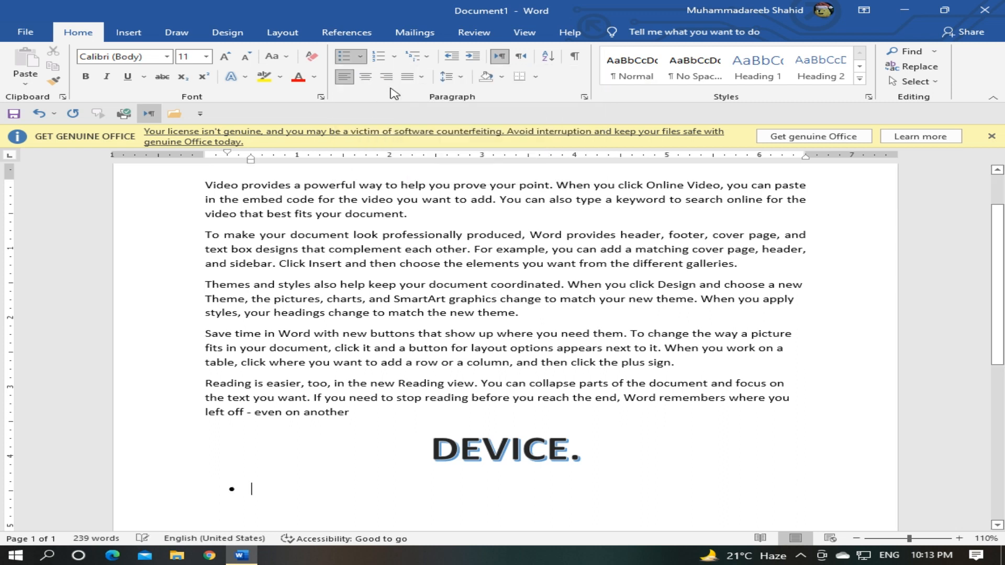
pyautogui.click(360, 57)
pyautogui.click(450, 137)
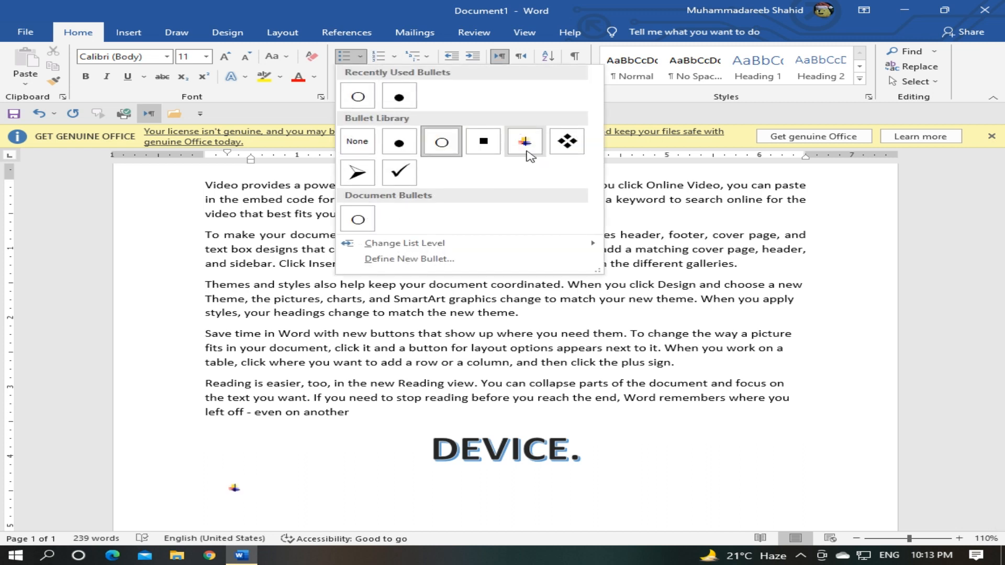
# Switch the list's bullet to the four-diamond symbol and enter the items "Hghjghjgjh", "Gbhghjhh" and "Jhgfgfjjmjnj"
pyautogui.click(567, 141)
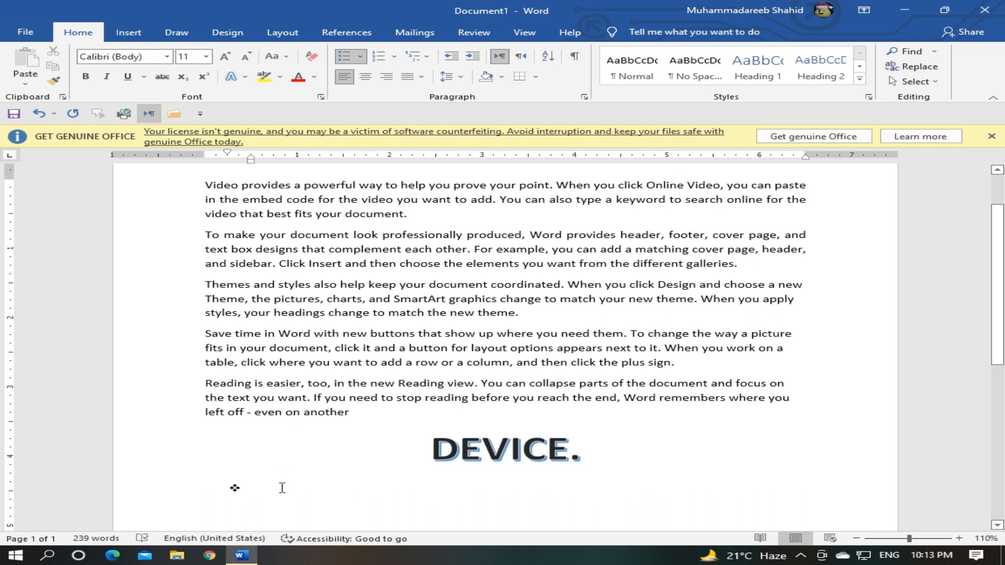
pyautogui.write('hghjghjgjh')
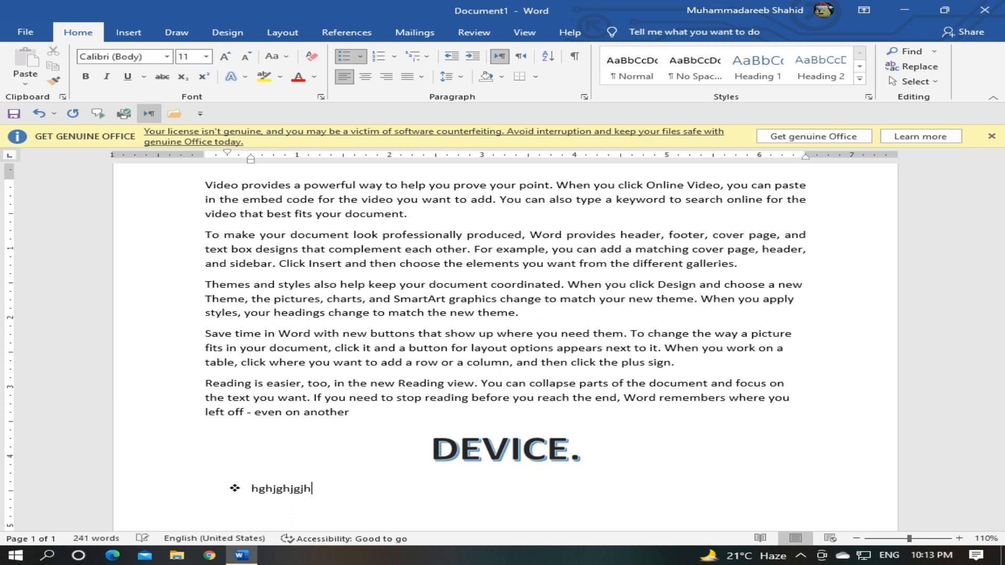
pyautogui.press('Return')
pyautogui.write('gbhghjhh')
pyautogui.press('Return')
pyautogui.write('jhgfgfj')
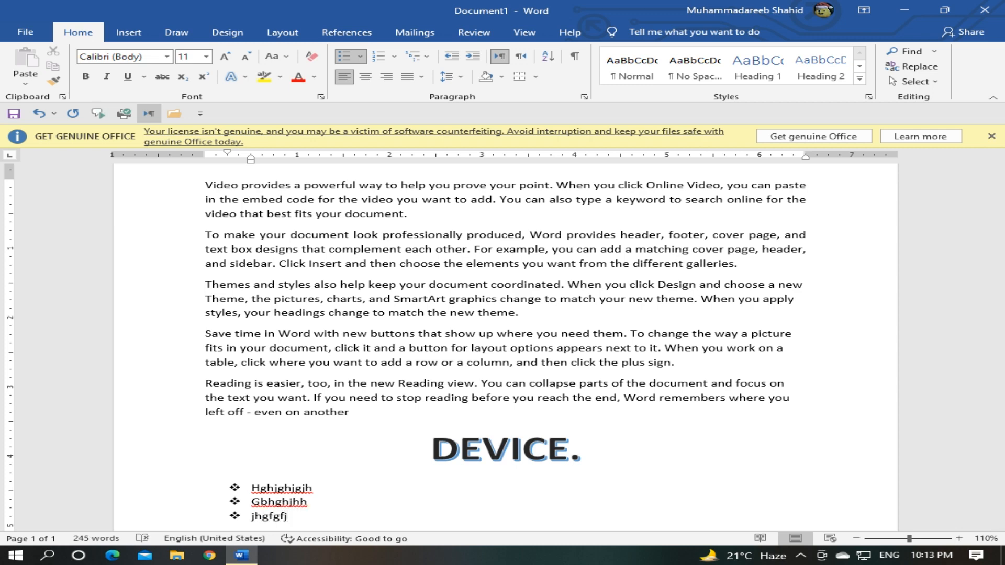
pyautogui.scroll(-4, 318, 444)
pyautogui.write('jmjnj')
pyautogui.press('Return')
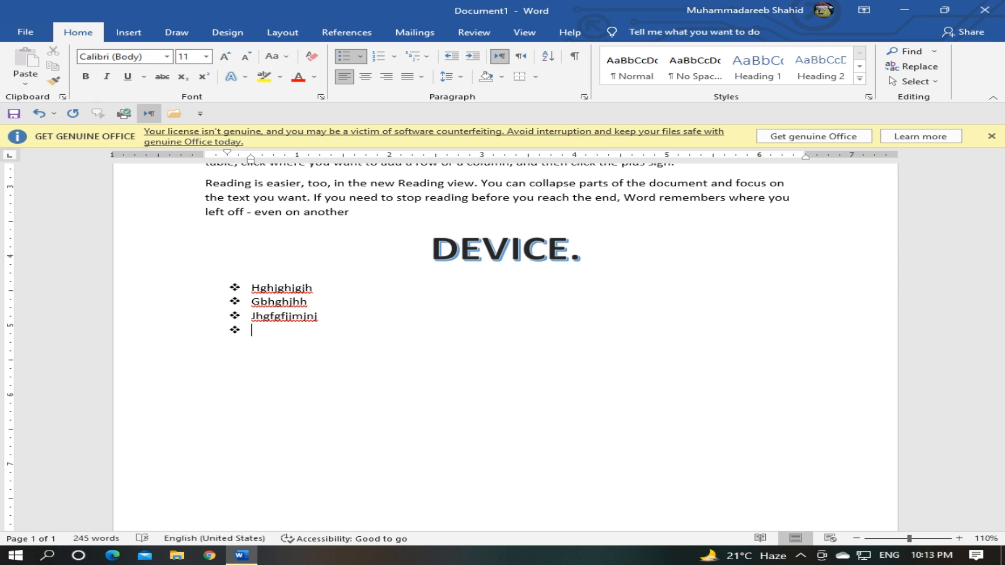
# Convert the bulleted list to 1. 2. 3. numbering and enter "iko" as its fourth item
pyautogui.click(360, 57)
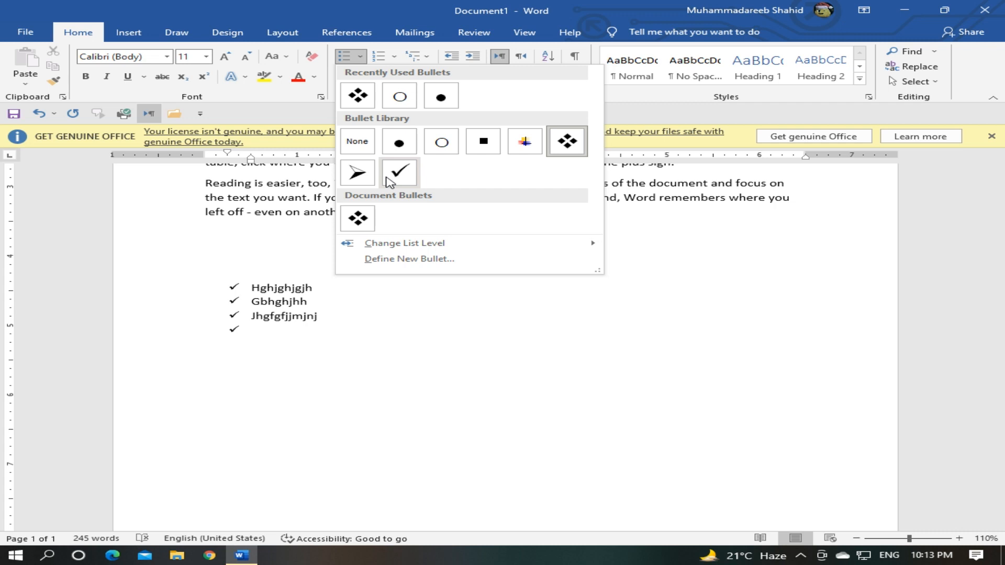
pyautogui.click(395, 57)
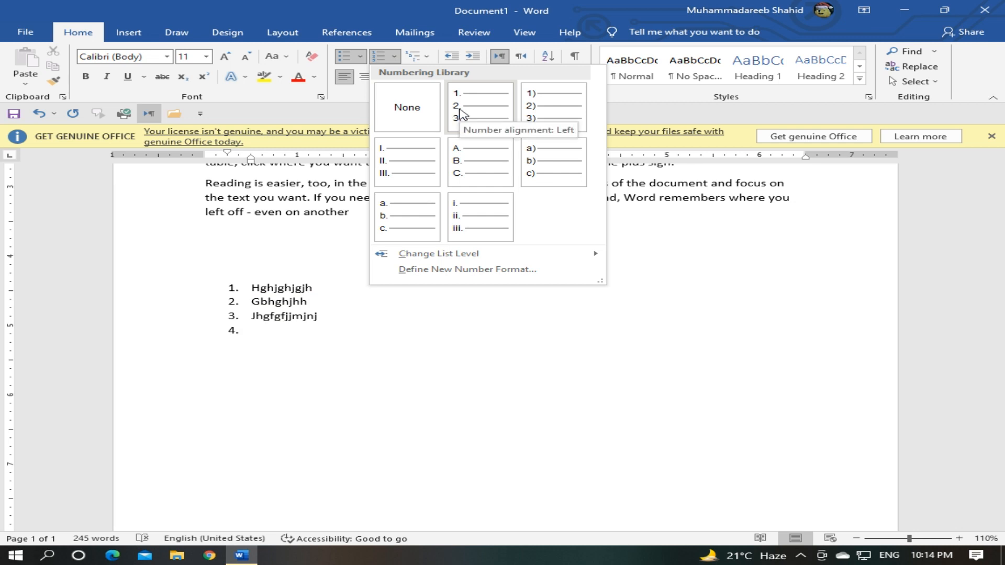
pyautogui.click(491, 120)
pyautogui.write('iko')
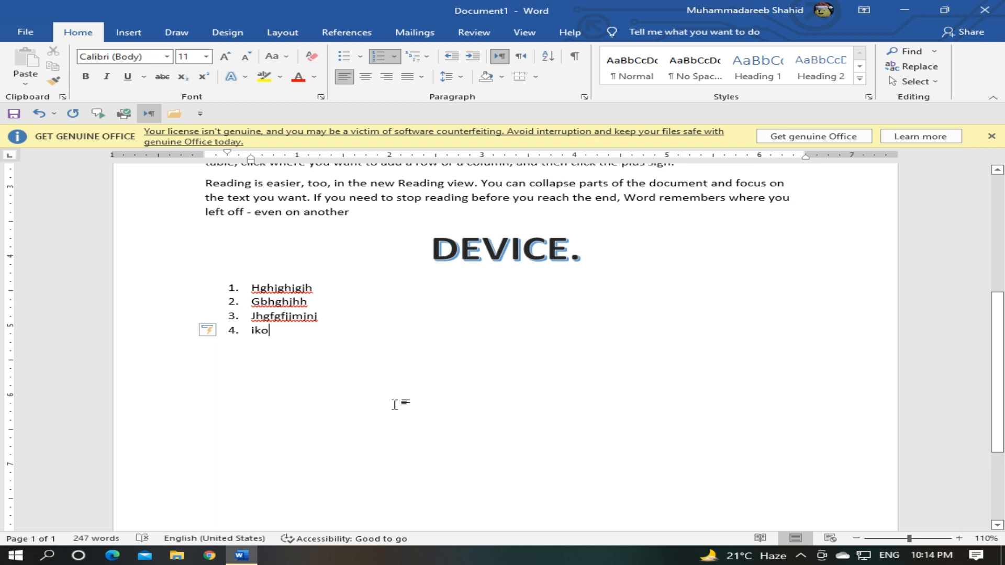
# Create a separate a. b. c. list below the numbered one with the items "iuh you", "jhkjhkj", "khjkhkhjjkjhkh" and "jhjh"
pyautogui.doubleClick(230, 404)
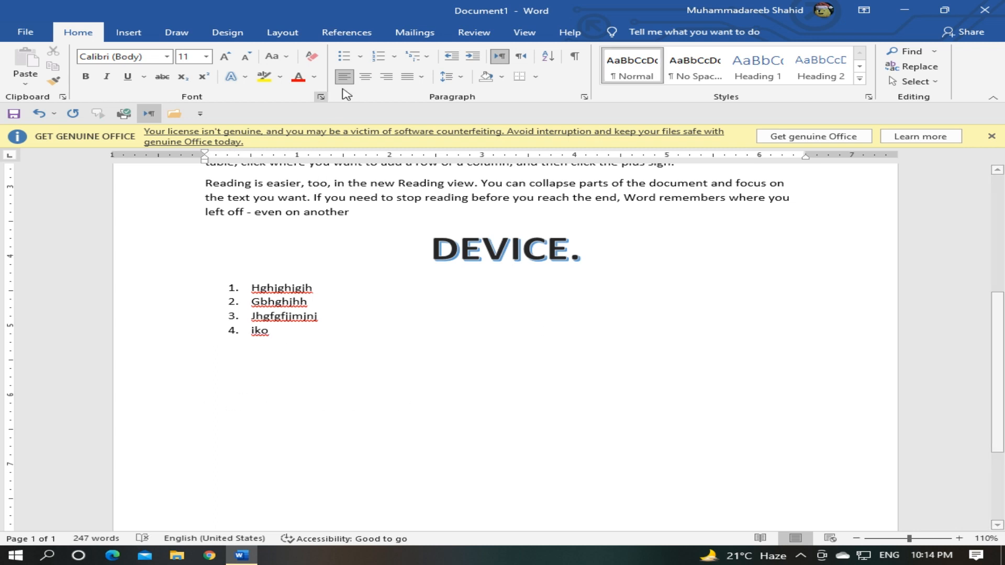
pyautogui.click(395, 57)
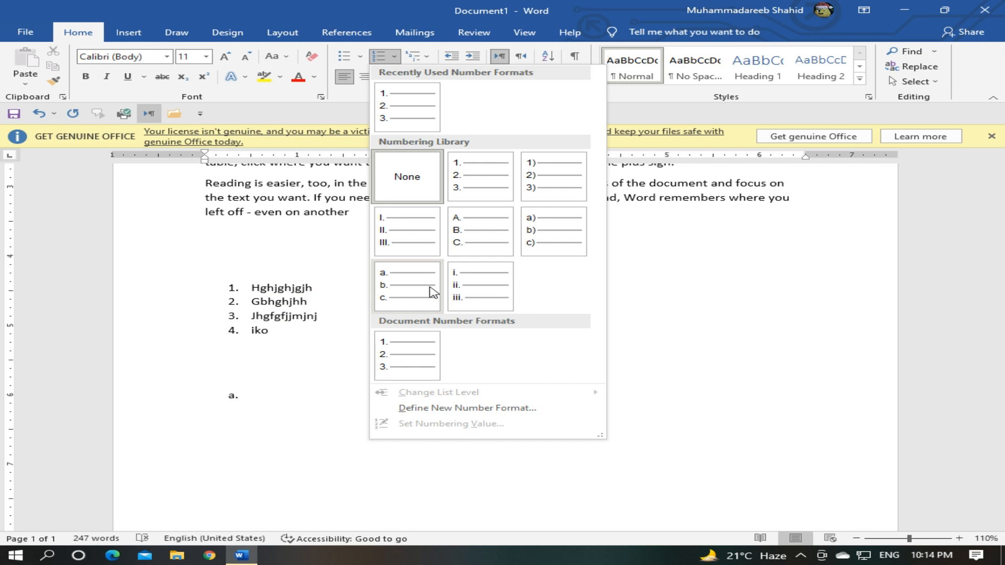
pyautogui.click(437, 303)
pyautogui.write('iuh you')
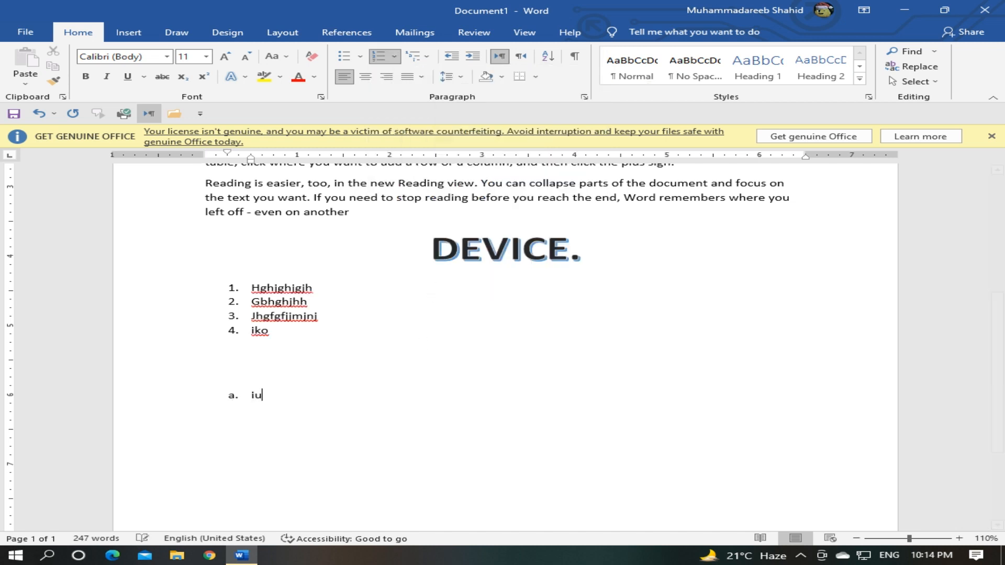
pyautogui.press('Return')
pyautogui.write('jhkjhkj')
pyautogui.press('Return')
pyautogui.write('khjkhkhjjkjhkh')
pyautogui.press('Return')
pyautogui.write('jhjh')
pyautogui.press('Return')
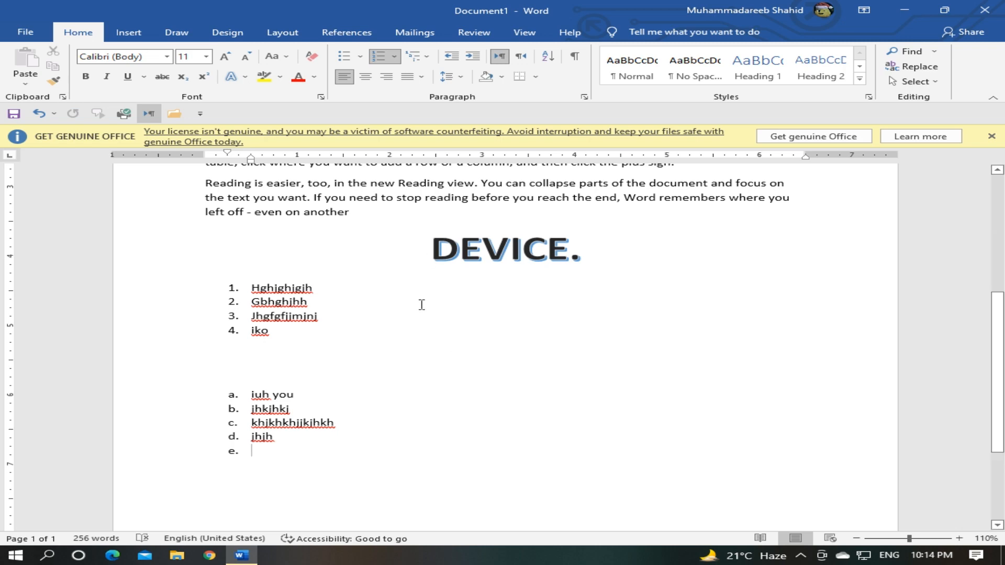
# Delete all the text and lists in the document to leave a blank page
pyautogui.moveTo(316, 463); pyautogui.dragTo(199, 229)
pyautogui.press('BackSpace')
pyautogui.press('BackSpace')
pyautogui.press('BackSpace')
pyautogui.press('BackSpace')
pyautogui.press('BackSpace')
pyautogui.press('BackSpace')
pyautogui.press('BackSpace')
pyautogui.press('BackSpace')
pyautogui.press('BackSpace')
pyautogui.press('BackSpace')
pyautogui.press('BackSpace')
pyautogui.press('BackSpace')
pyautogui.press('BackSpace')
pyautogui.press('BackSpace')
pyautogui.press('BackSpace')
pyautogui.press('BackSpace')
pyautogui.press('BackSpace')
pyautogui.press('BackSpace')
pyautogui.press('BackSpace')
pyautogui.press('BackSpace')
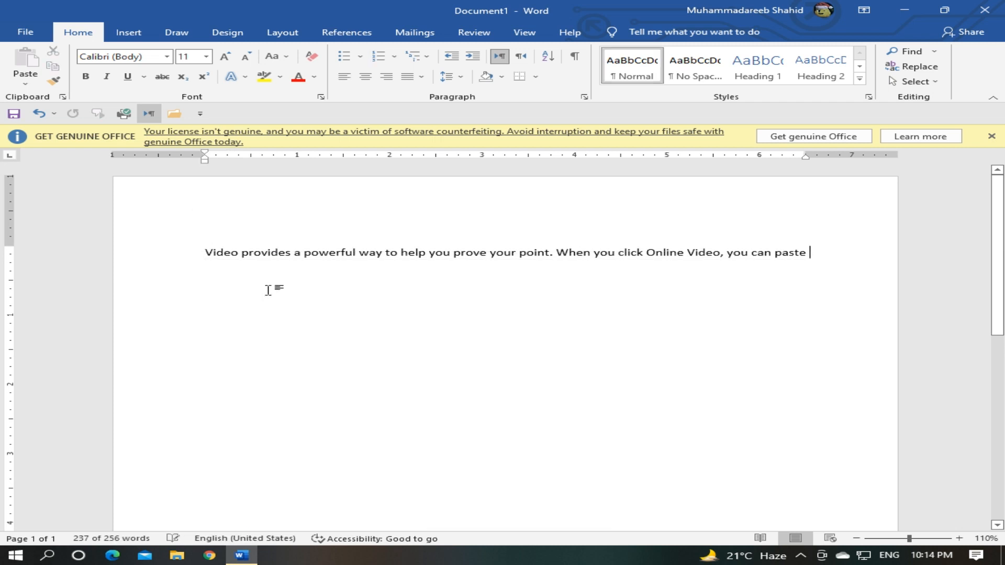
pyautogui.press('BackSpace')
pyautogui.press('BackSpace')
pyautogui.press('BackSpace')
pyautogui.press('BackSpace')
pyautogui.press('BackSpace')
pyautogui.press('BackSpace')
pyautogui.press('BackSpace')
pyautogui.press('BackSpace')
pyautogui.press('BackSpace')
pyautogui.press('BackSpace')
pyautogui.press('BackSpace')
pyautogui.press('BackSpace')
pyautogui.press('BackSpace')
pyautogui.press('BackSpace')
pyautogui.press('BackSpace')
pyautogui.press('BackSpace')
pyautogui.press('BackSpace')
pyautogui.press('BackSpace')
pyautogui.press('BackSpace')
pyautogui.press('BackSpace')
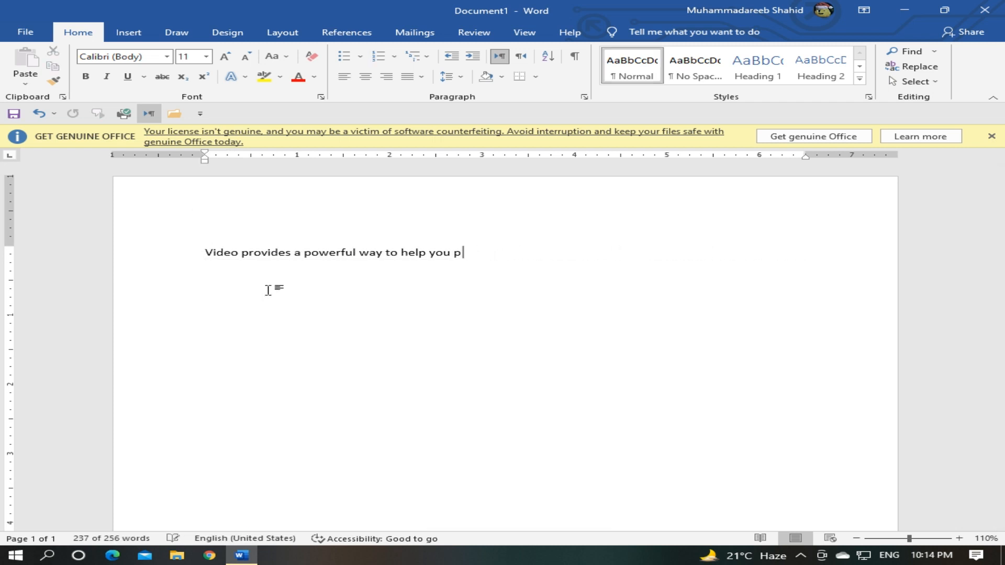
pyautogui.press('BackSpace')
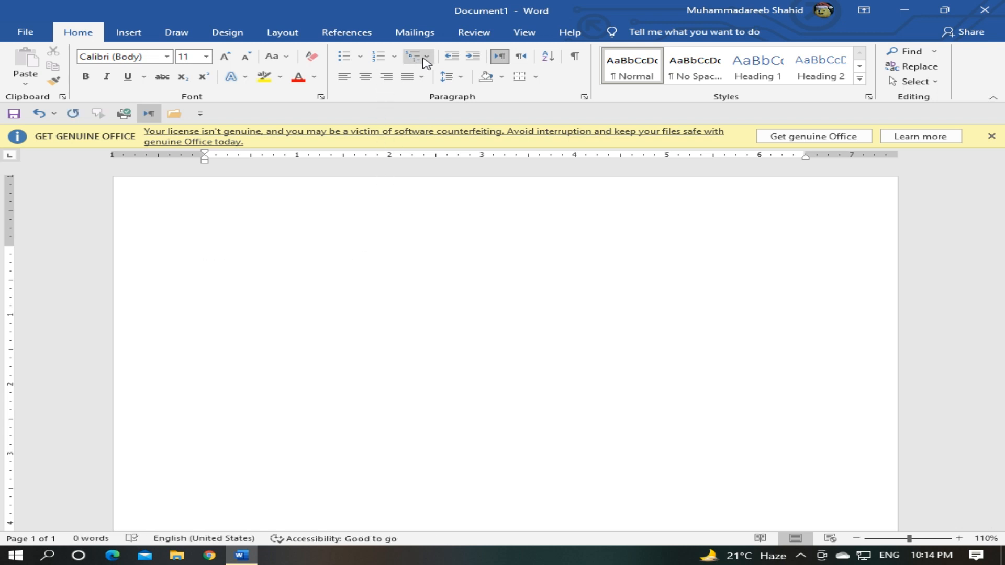
# Start a multilevel list in the 1) a) i) style with the first-level items "Jjjjjj" and "Bbbn"
pyautogui.click(428, 58)
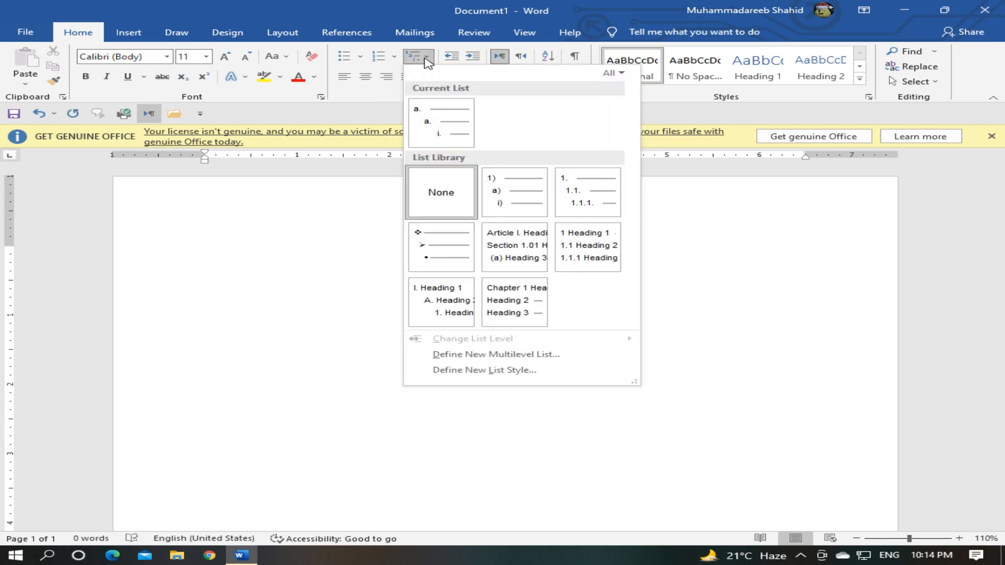
pyautogui.moveTo(441, 135)
pyautogui.moveTo(503, 201)
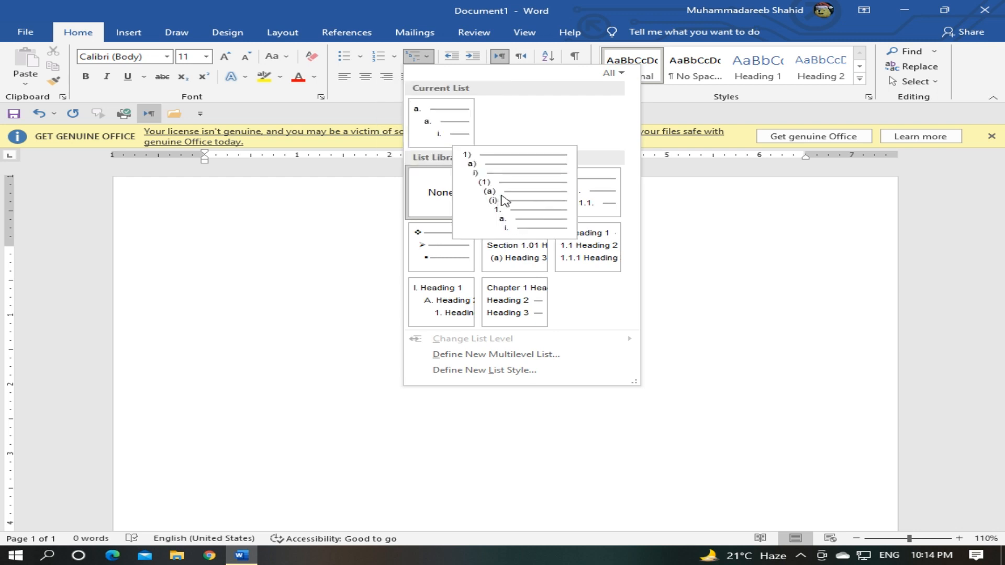
pyautogui.click(503, 200)
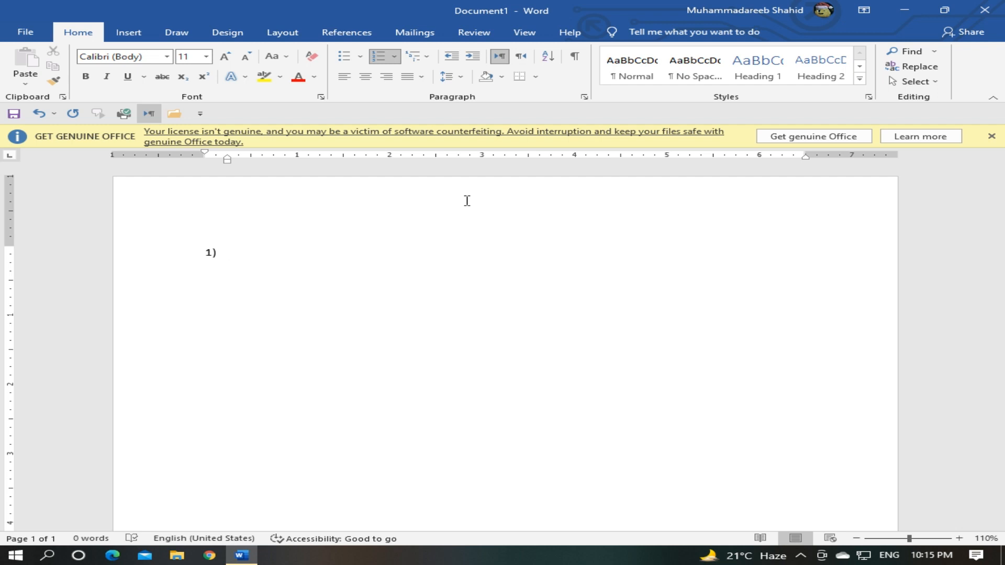
pyautogui.write('jjjjjj')
pyautogui.press('Return')
pyautogui.write('bbbn')
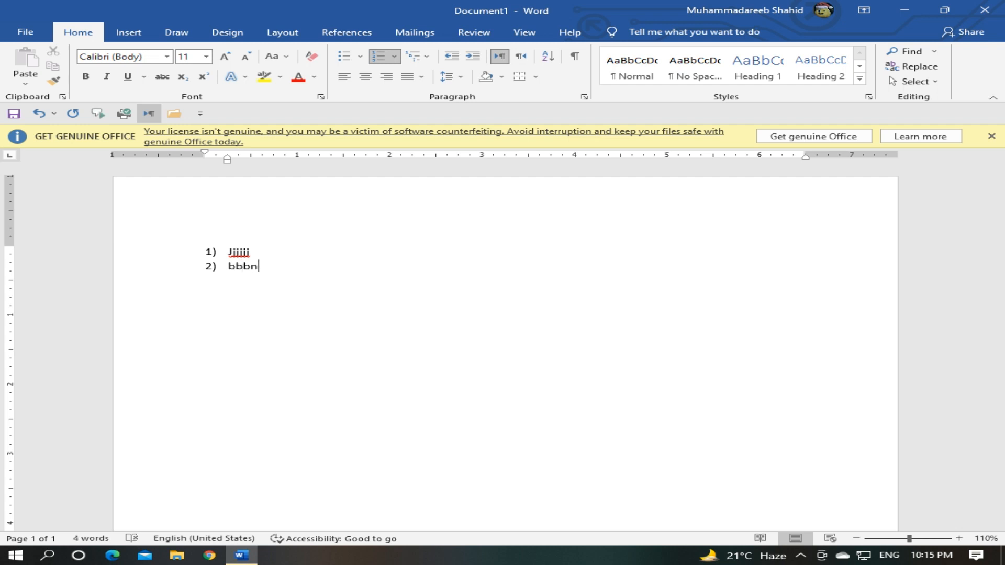
# Add the second-level items "Ghhfgh", "Gjhghjj", "Fghfgh" and "Hgfghfgh" under "Bbbn"
pyautogui.press('Return')
pyautogui.press('Tab')
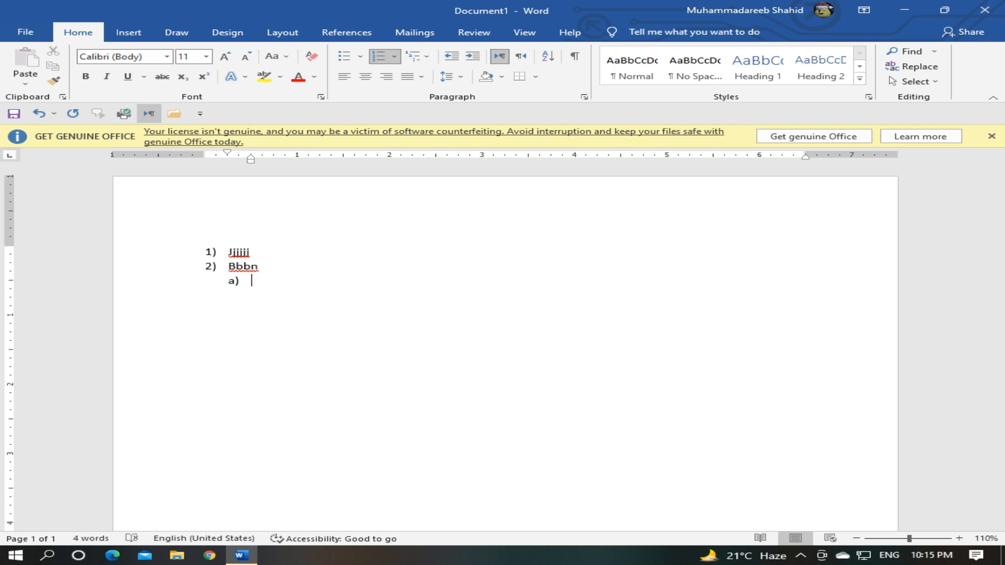
pyautogui.write('ghhfgh')
pyautogui.press('Return')
pyautogui.write('gjhghjj')
pyautogui.press('Return')
pyautogui.write('fghfgh')
pyautogui.press('Return')
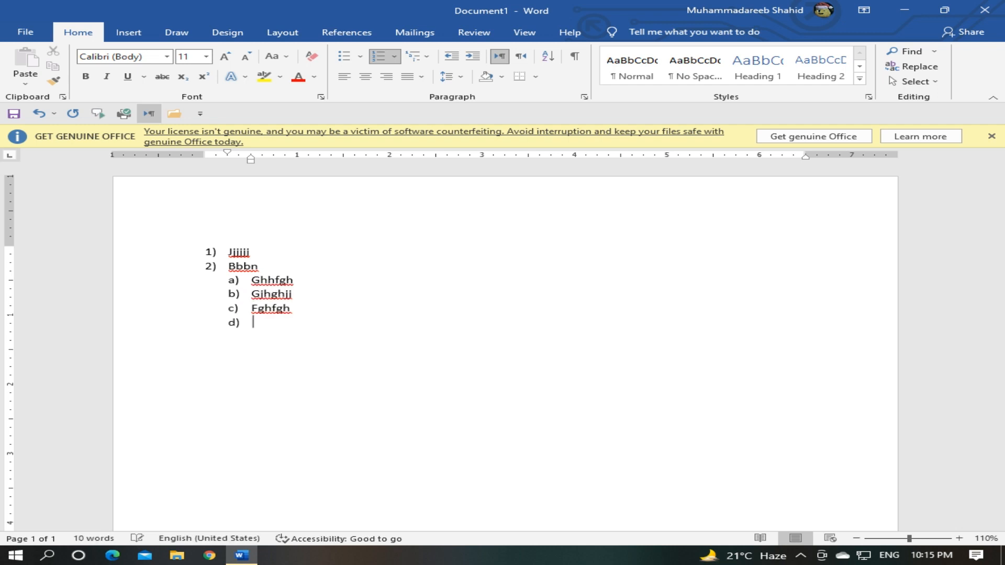
pyautogui.write('hgfghfgh')
# Add the third-level items "Hghghghghj", "Hjkghjg", "Gghj" and "hgfgh" under the second-level item "Hgfghfgh"
pyautogui.press('Return')
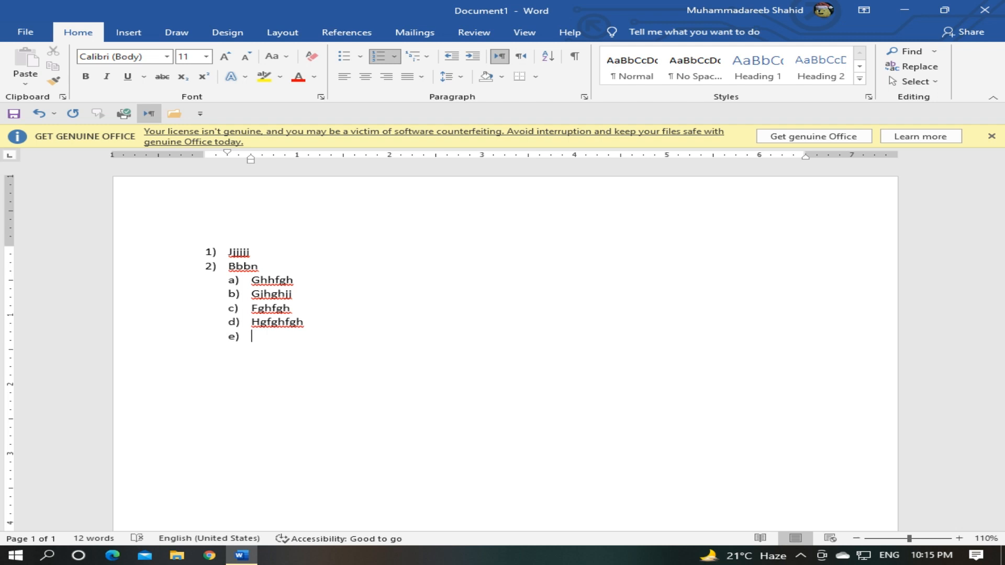
pyautogui.press('Tab')
pyautogui.write('hghghghghj')
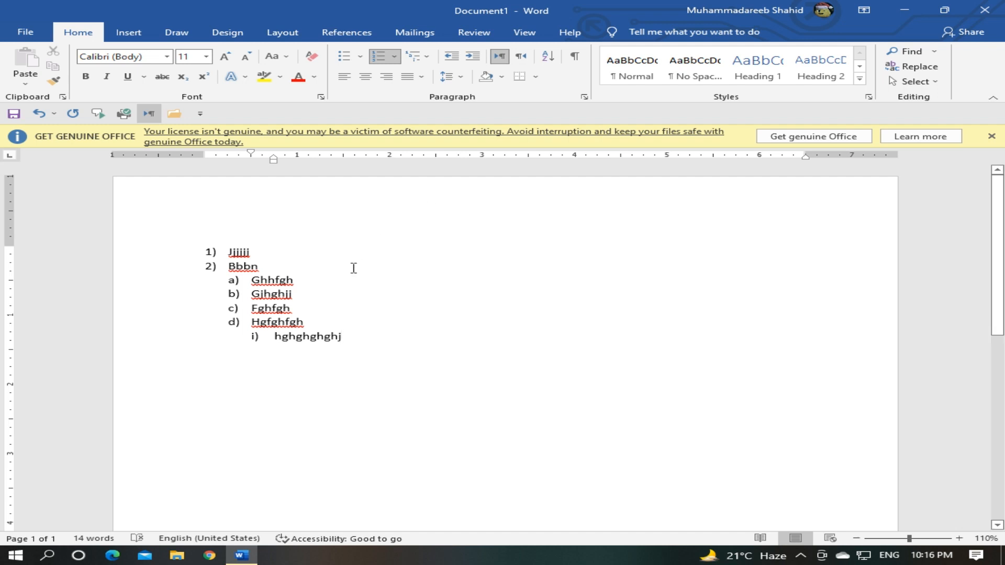
pyautogui.moveTo(352, 334); pyautogui.dragTo(222, 329)
pyautogui.click(233, 322)
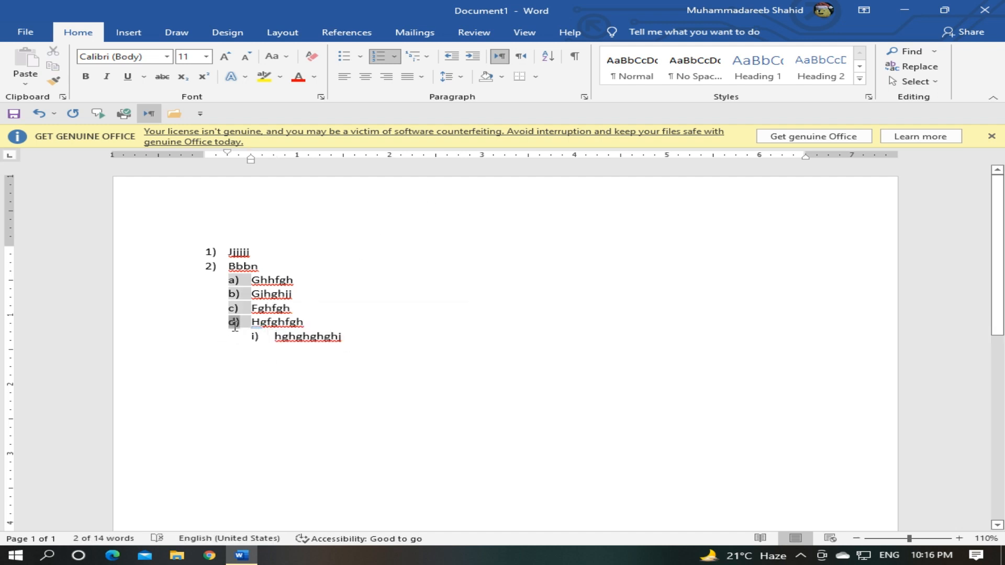
pyautogui.click(312, 323)
pyautogui.click(359, 342)
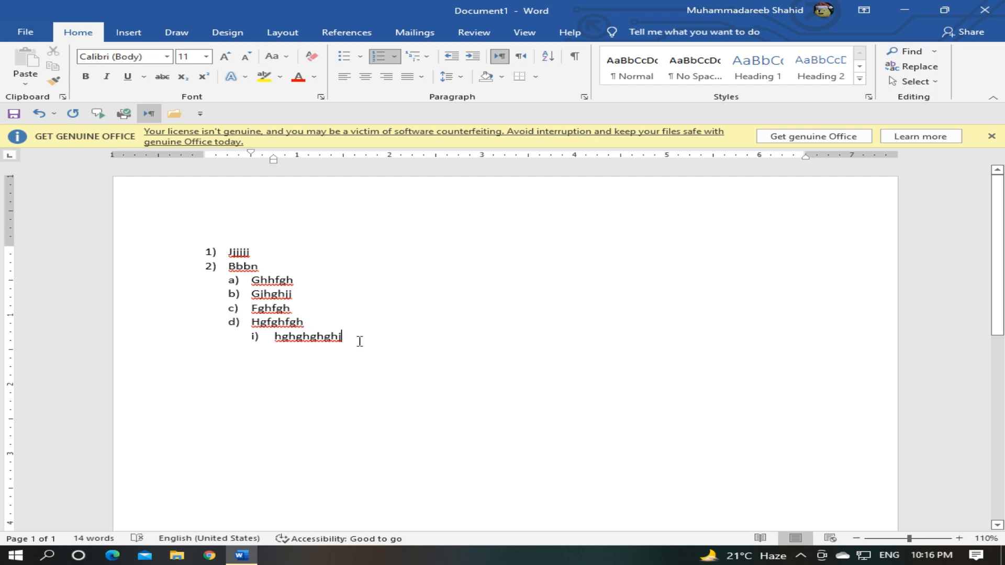
pyautogui.press('Return')
pyautogui.write('hjkghjg')
pyautogui.press('Return')
pyautogui.write('gghj')
pyautogui.press('Return')
pyautogui.write('hgfgh')
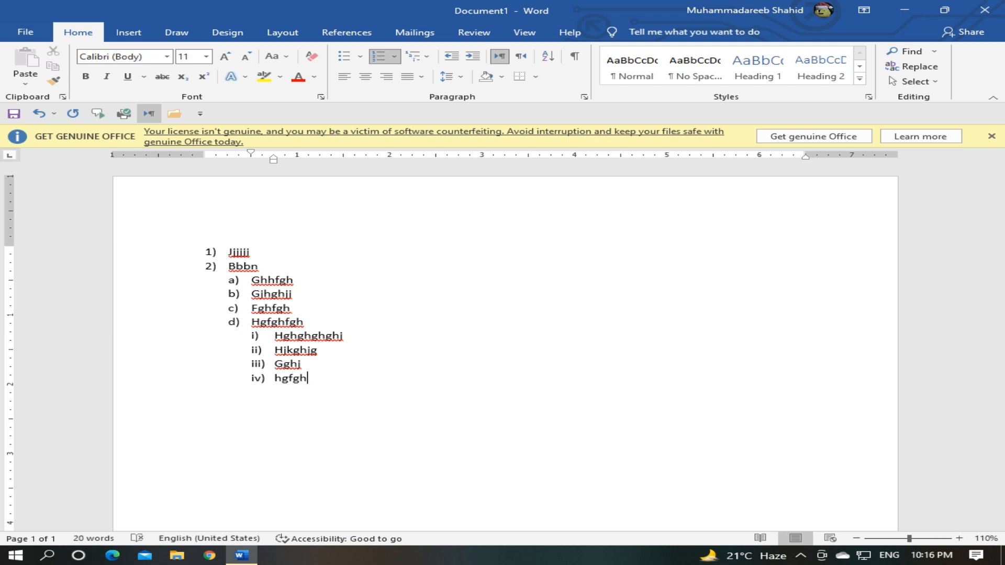
# Start a fourth-level list item under the third-level item "Hgfgh"
pyautogui.press('Return')
pyautogui.press('Tab')
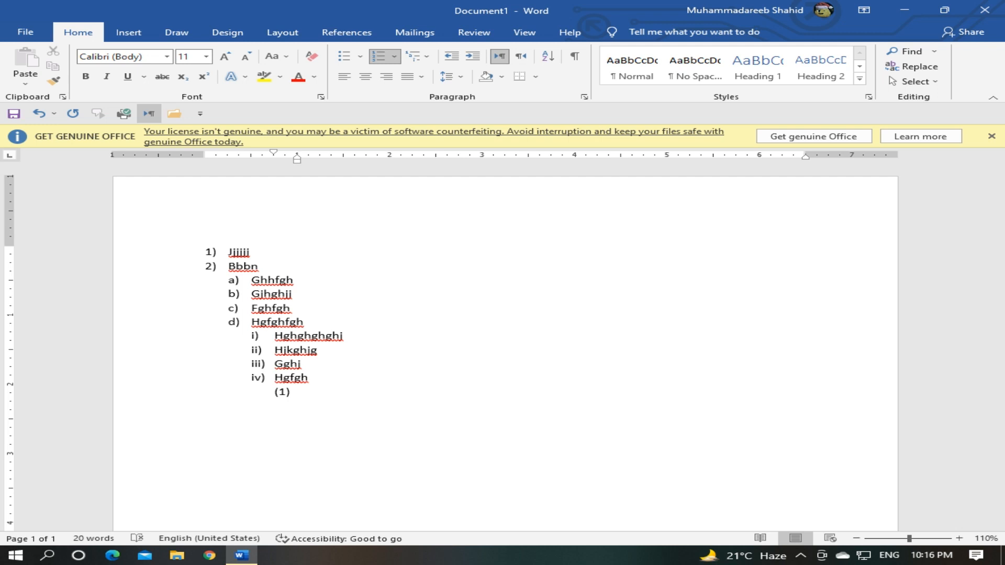